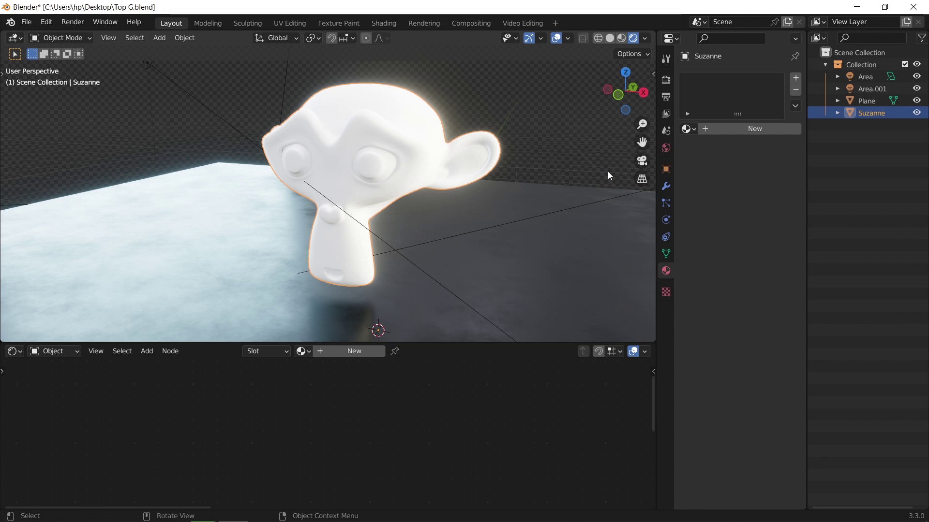
- Hide viewport overlays and give Suzanne new Material.001, framing its Principled BSDF nodes
{"action": "left_click", "coordinate": [557, 42]}
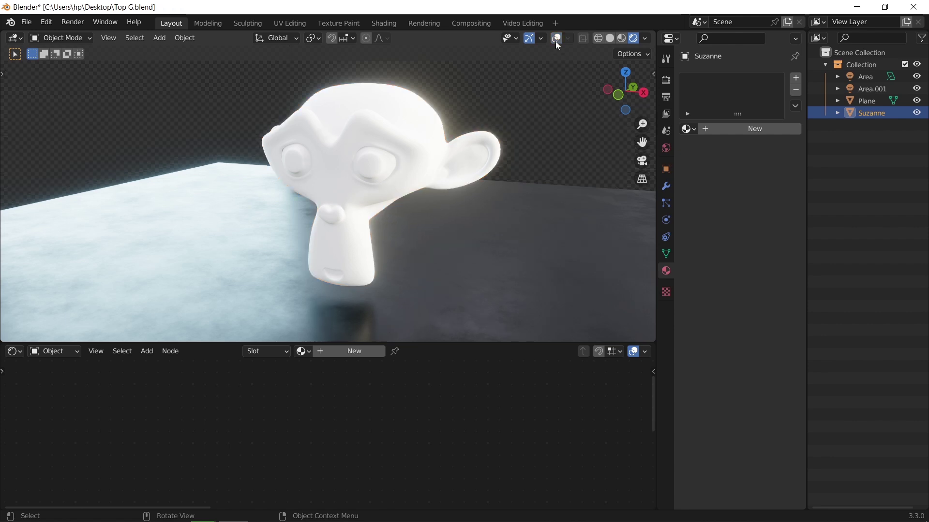
{"action": "left_click", "coordinate": [364, 358]}
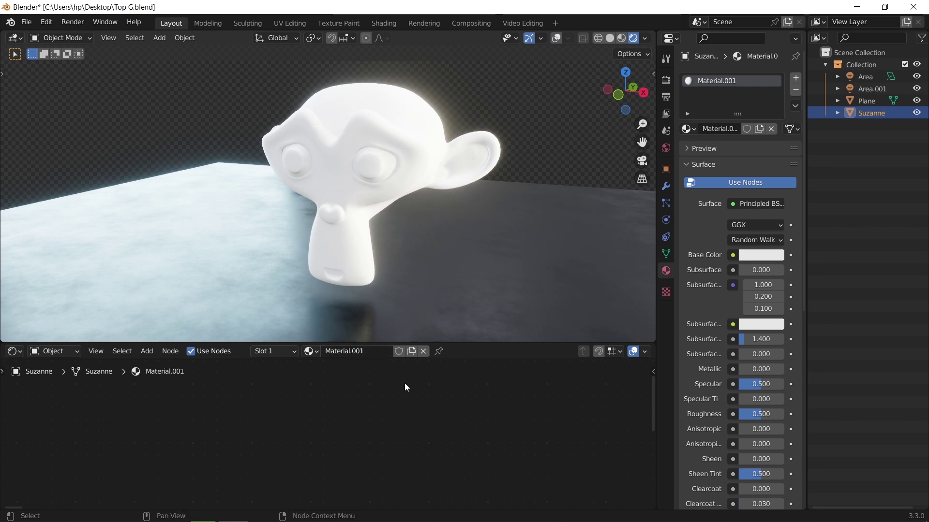
{"action": "key", "text": "Home"}
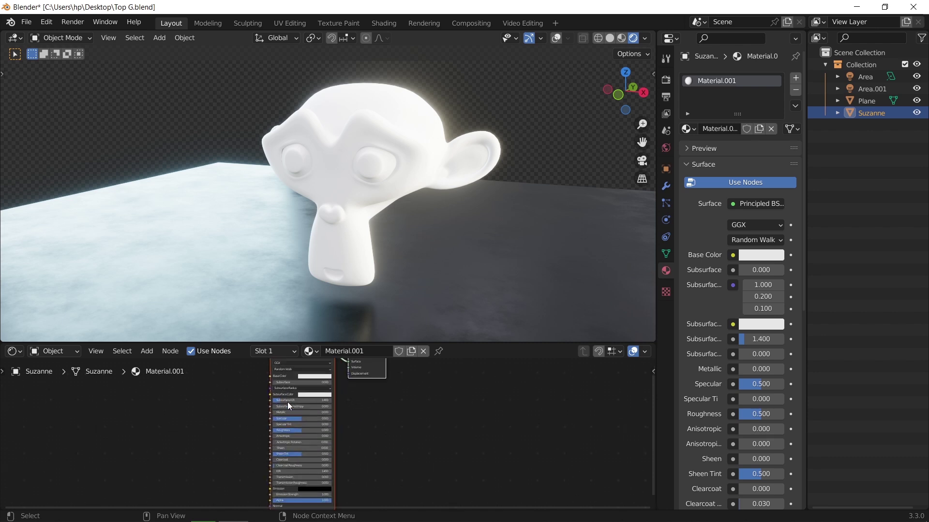
{"action": "scroll", "coordinate": [288, 402], "scroll_direction": "up", "scroll_amount": 6}
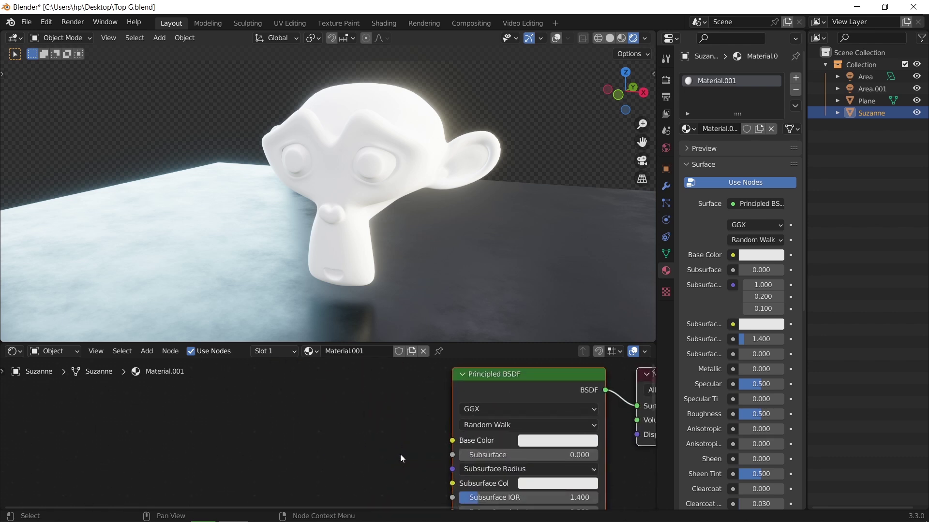
- Add a ColorRamp node left of the shader and link its Color to Base Color
{"action": "key", "text": "shift+a"}
{"action": "mouse_move", "coordinate": [308, 412]}
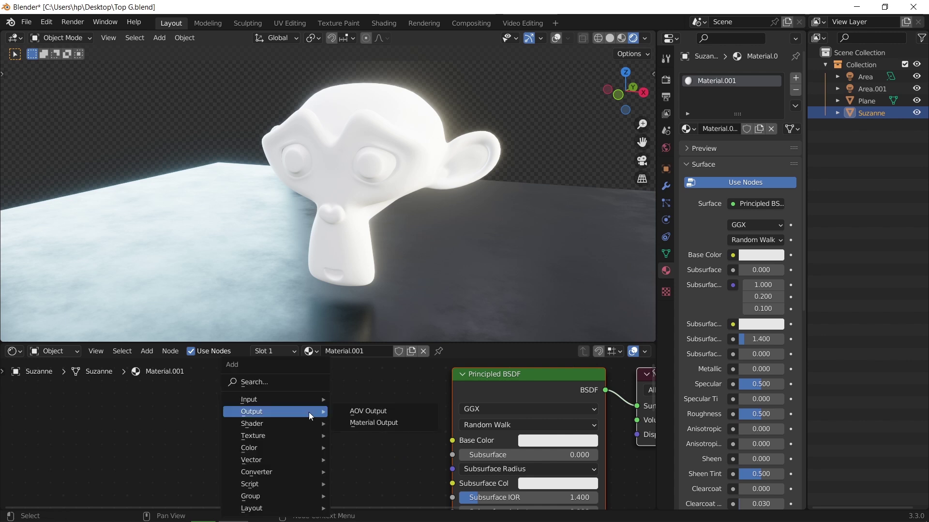
{"action": "mouse_move", "coordinate": [295, 472]}
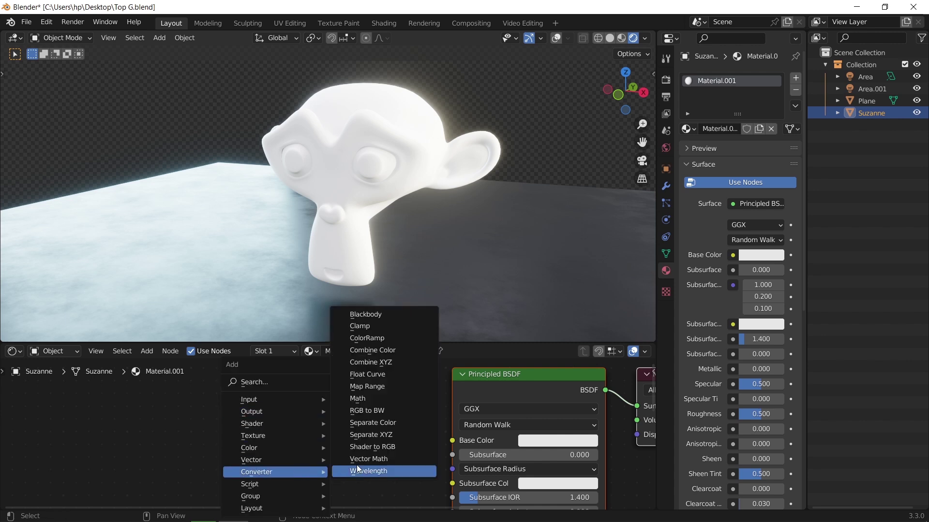
{"action": "left_click", "coordinate": [373, 339]}
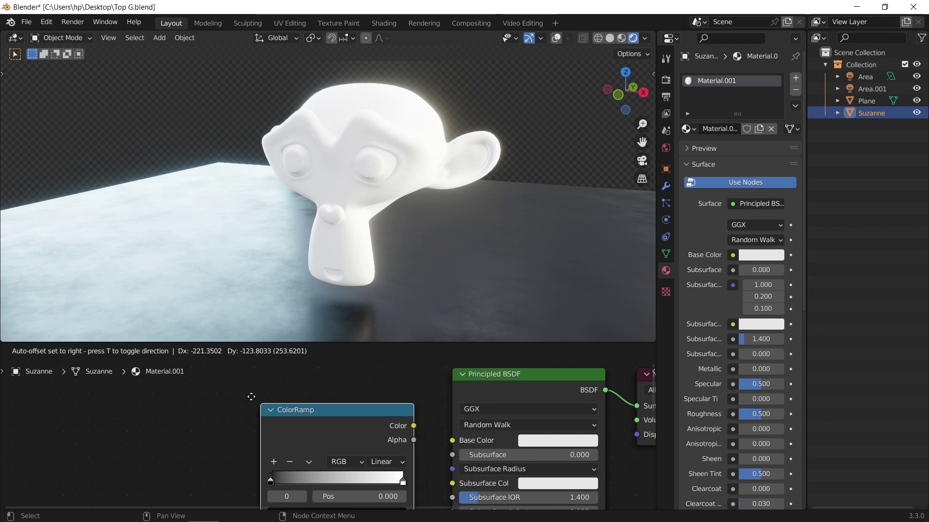
{"action": "left_click", "coordinate": [235, 393]}
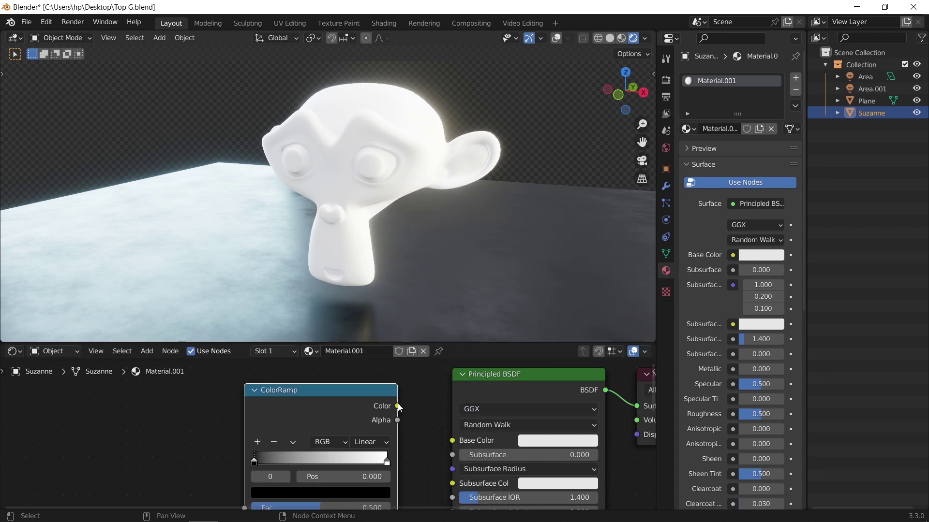
{"action": "left_click_drag", "start_coordinate": [398, 406], "coordinate": [454, 440]}
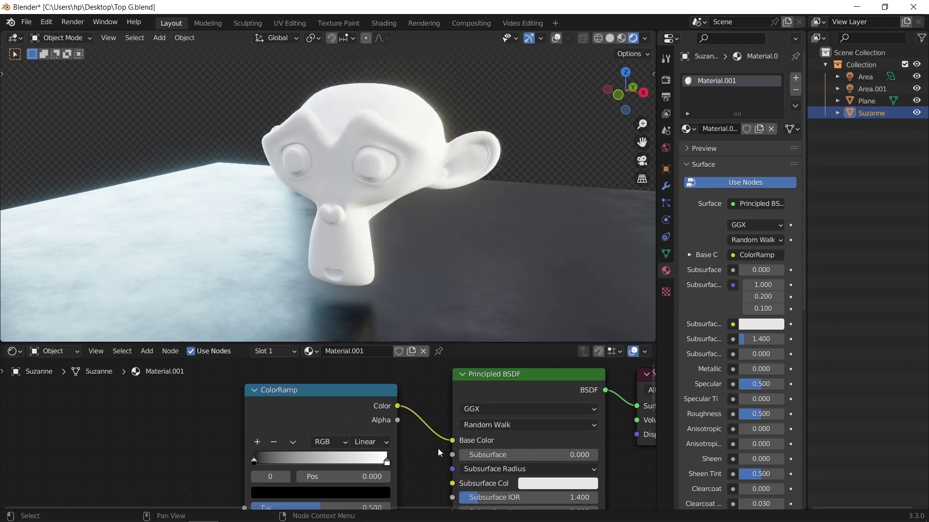
- Pull the ramp's black and white stops inward, black to about 0.375
{"action": "middle_click_drag", "start_coordinate": [419, 465], "coordinate": [437, 441]}
{"action": "left_click_drag", "start_coordinate": [272, 437], "coordinate": [320, 447]}
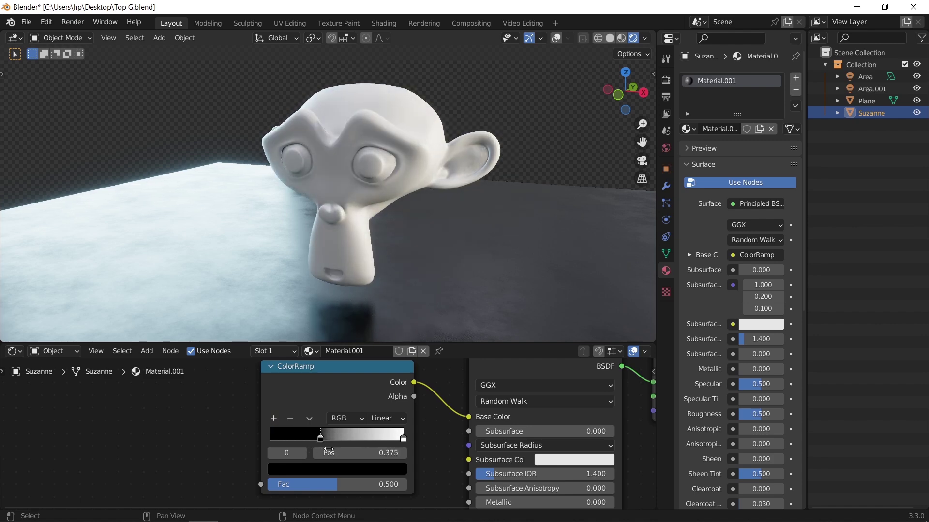
{"action": "left_click_drag", "start_coordinate": [403, 438], "coordinate": [423, 444]}
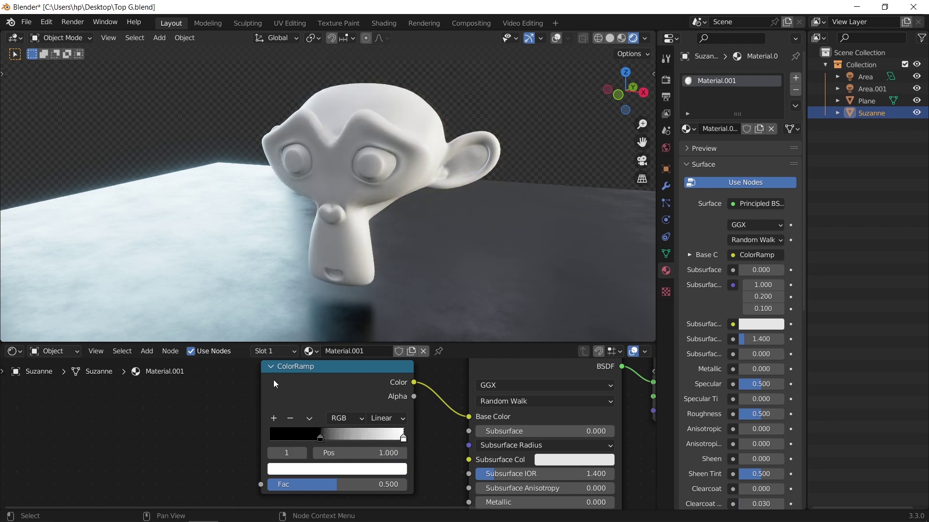
{"action": "scroll", "coordinate": [300, 384], "scroll_direction": "down", "scroll_amount": 2}
{"action": "middle_click_drag", "start_coordinate": [286, 407], "coordinate": [354, 419]}
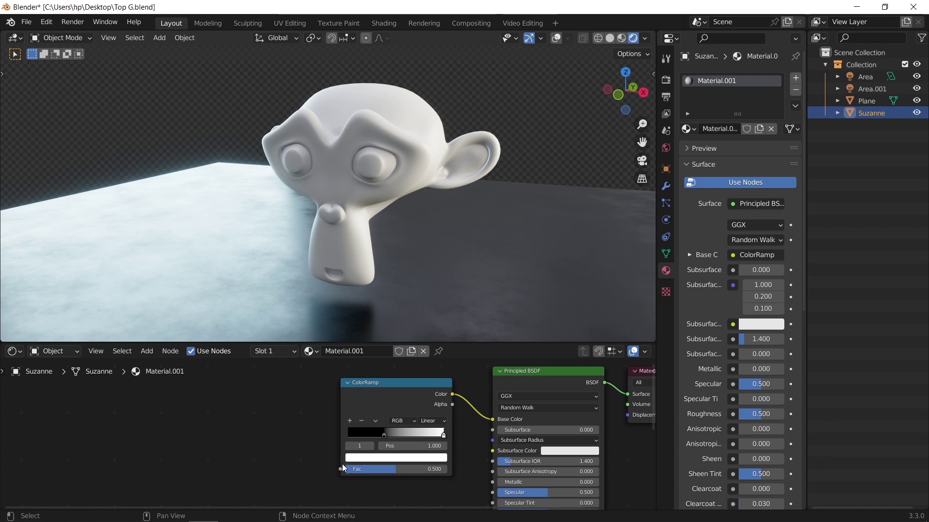
- Add a Mapping node feeding the ColorRamp's Fac input
{"action": "left_click_drag", "start_coordinate": [340, 469], "coordinate": [291, 429]}
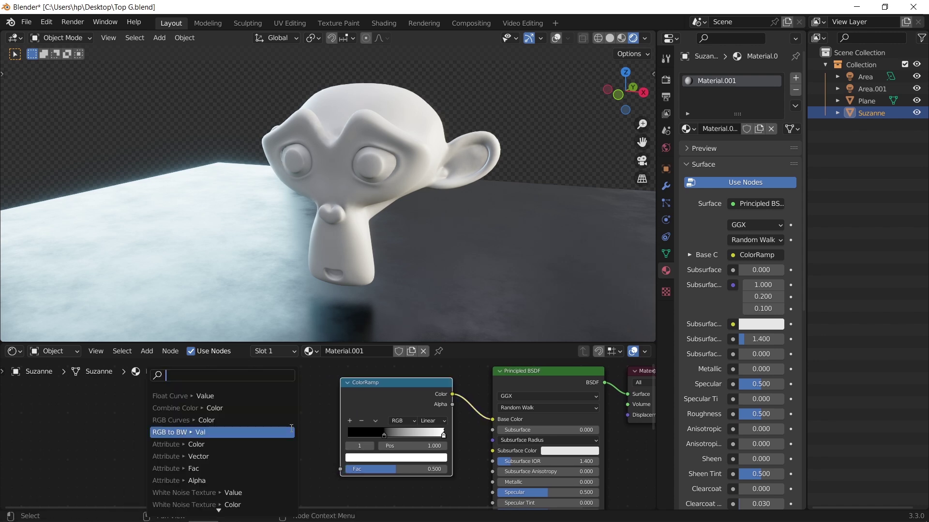
{"action": "type", "text": "mapping"}
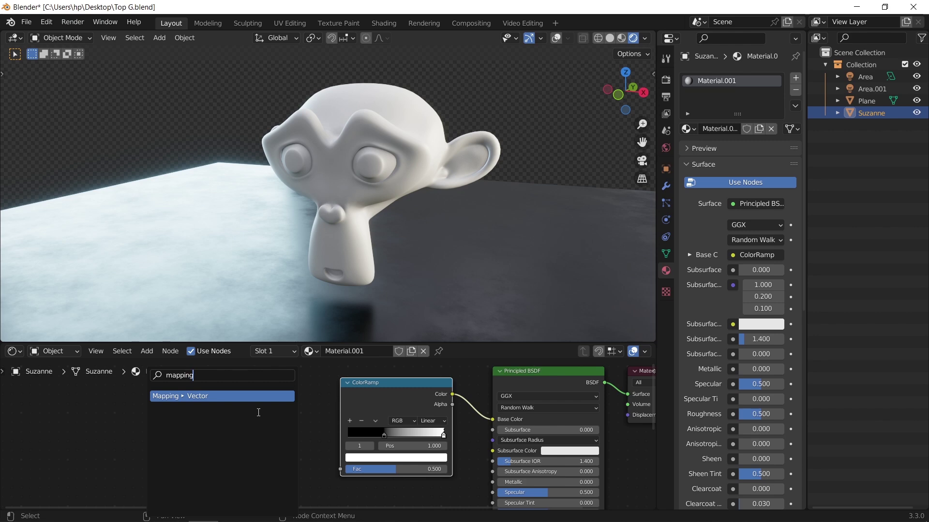
{"action": "left_click", "coordinate": [219, 396]}
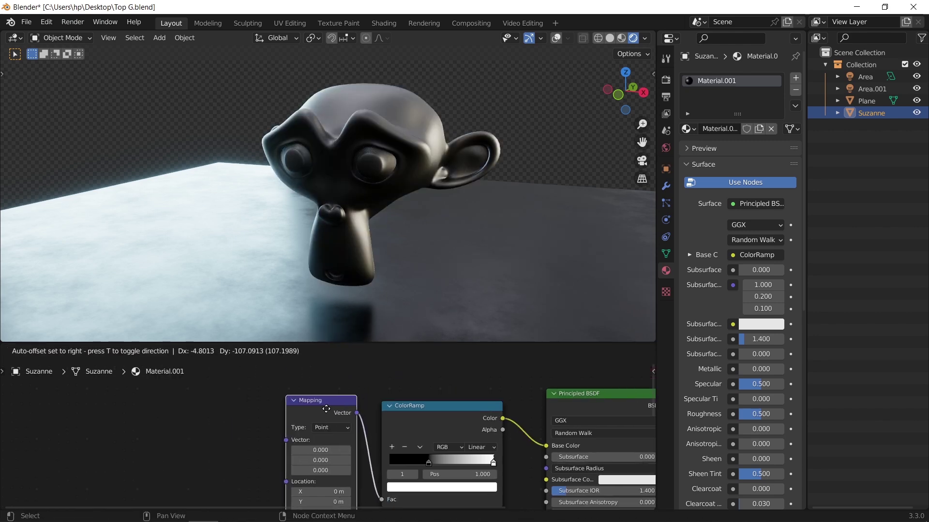
{"action": "left_click", "coordinate": [339, 411]}
{"action": "scroll", "coordinate": [432, 419], "scroll_direction": "up", "scroll_amount": 2}
{"action": "scroll", "coordinate": [432, 419], "scroll_direction": "down", "scroll_amount": 1}
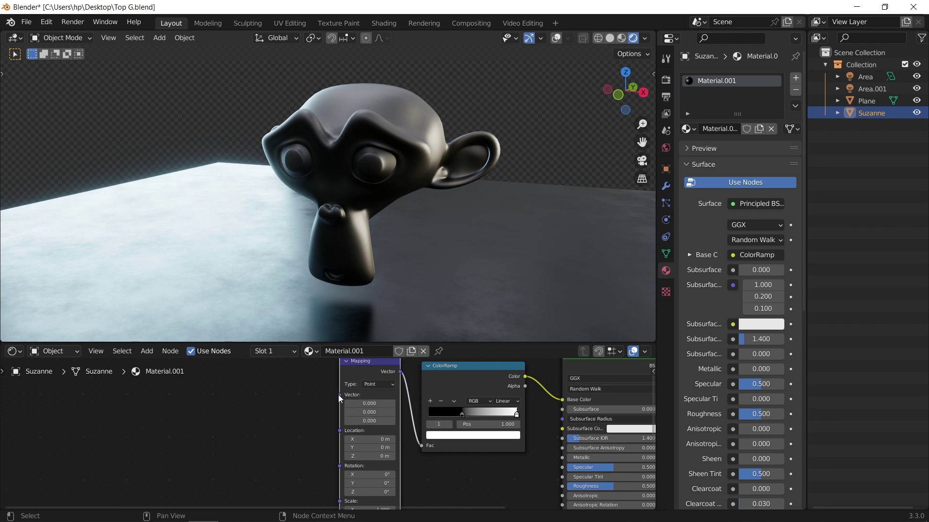
- Feed Generated Texture Coordinate output into the Mapping node's Vector input
{"action": "left_click_drag", "start_coordinate": [340, 394], "coordinate": [274, 401]}
{"action": "type", "text": "texture co"}
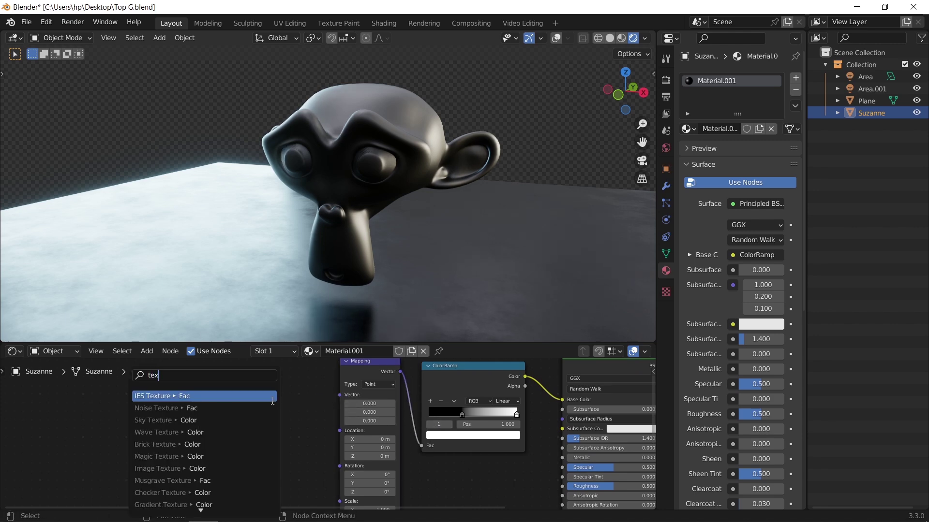
{"action": "left_click", "coordinate": [184, 492]}
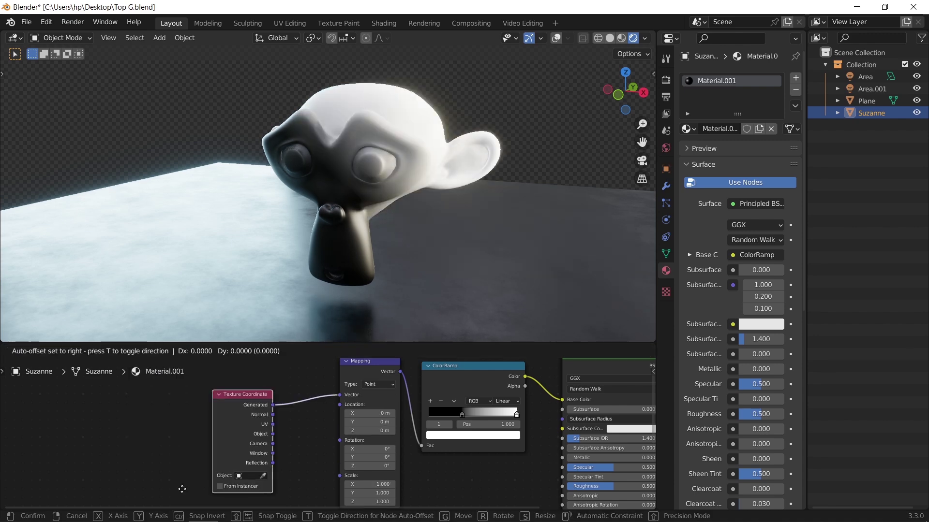
{"action": "left_click", "coordinate": [182, 490]}
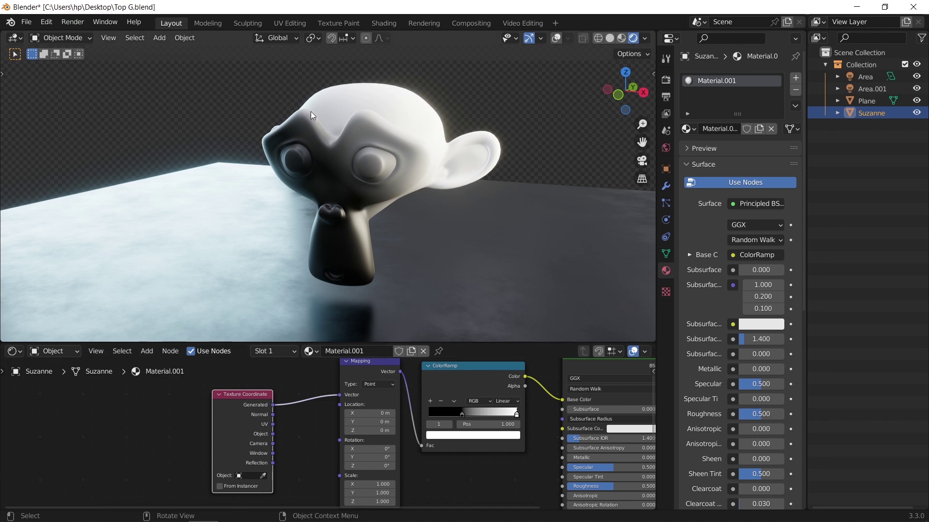
{"action": "middle_click_drag", "start_coordinate": [388, 261], "coordinate": [469, 323]}
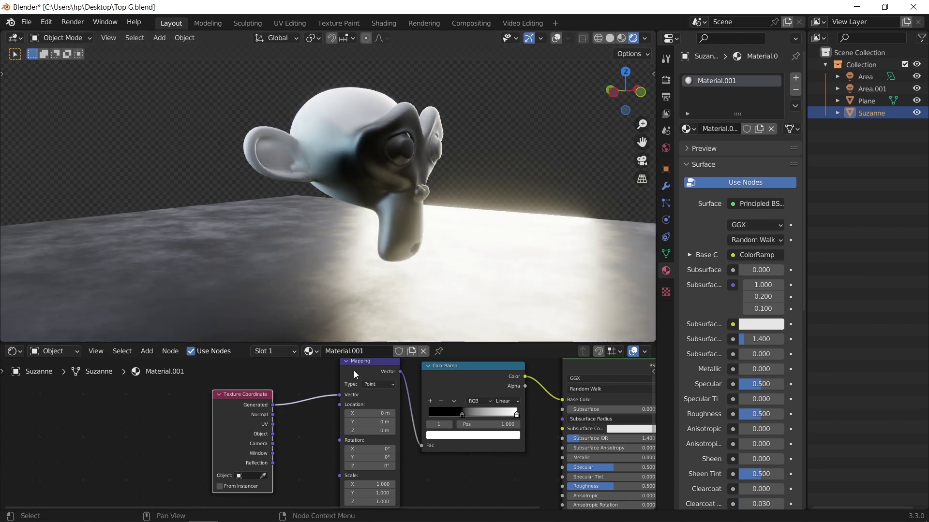
{"action": "left_click_drag", "start_coordinate": [372, 369], "coordinate": [270, 375]}
{"action": "key", "text": "shift+a"}
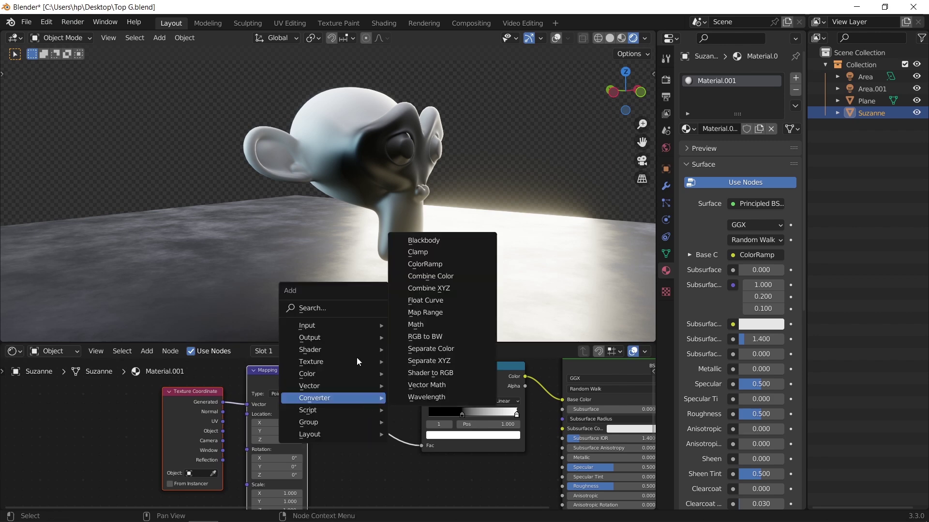
{"action": "left_click", "coordinate": [337, 308]}
- Insert a Separate XYZ node between Mapping and ColorRamp, with X driving Fac
{"action": "type", "text": "xyz"}
{"action": "left_click", "coordinate": [363, 339]}
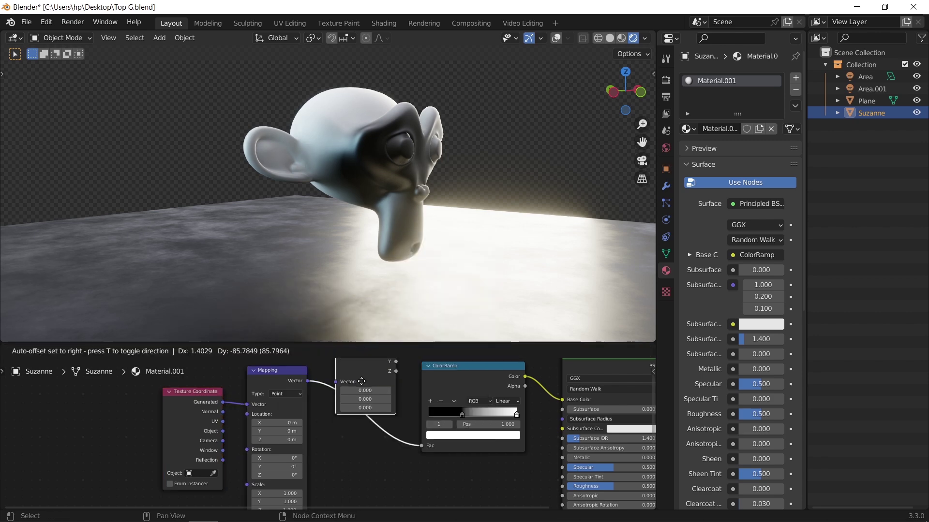
{"action": "left_click", "coordinate": [367, 408]}
{"action": "middle_click_drag", "start_coordinate": [382, 290], "coordinate": [351, 241]}
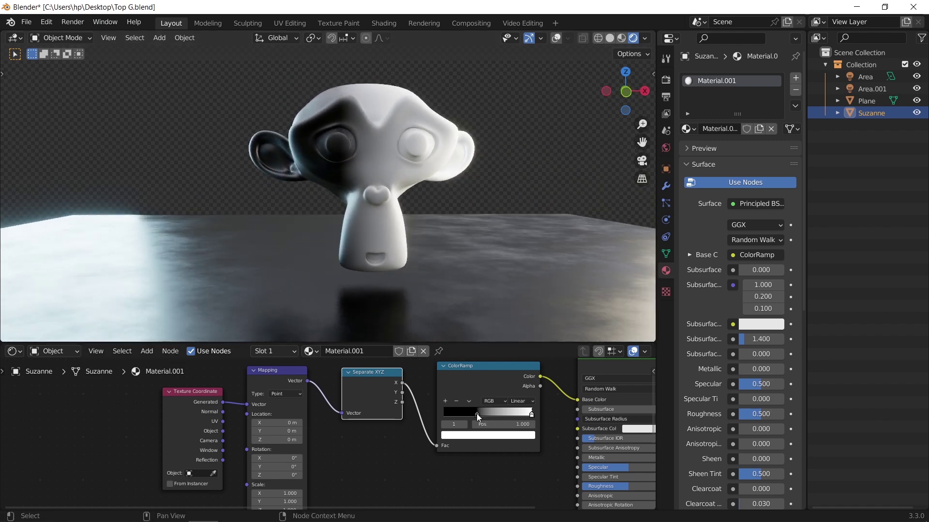
{"action": "mouse_move", "coordinate": [477, 413]}
{"action": "left_mouse_down"}
{"action": "mouse_move", "coordinate": [526, 423]}
{"action": "mouse_move", "coordinate": [486, 424]}
{"action": "left_mouse_up"}
{"action": "middle_click_drag", "start_coordinate": [419, 233], "coordinate": [468, 242]}
{"action": "scroll", "coordinate": [523, 433], "scroll_direction": "up", "scroll_amount": 3}
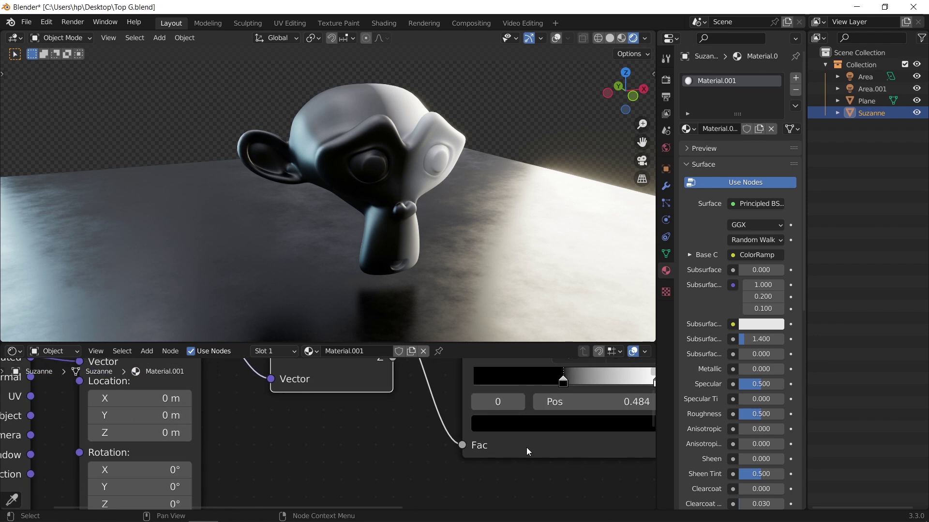
- Colour the ramp's first stop red and its end stop cyan
{"action": "left_click", "coordinate": [555, 426]}
{"action": "left_click_drag", "start_coordinate": [619, 277], "coordinate": [620, 196]}
{"action": "left_click", "coordinate": [544, 300]}
{"action": "scroll", "coordinate": [541, 396], "scroll_direction": "down", "scroll_amount": 5, "text": "ctrl"}
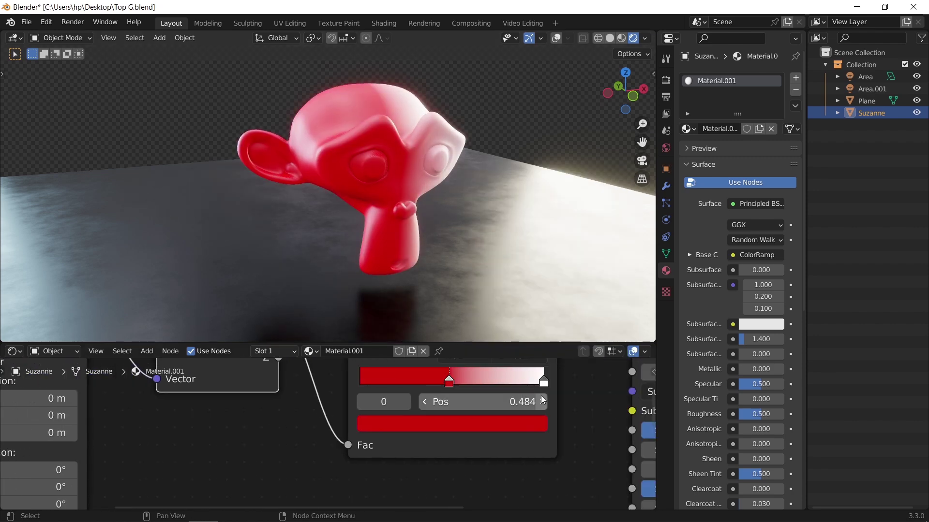
{"action": "left_click", "coordinate": [544, 381]}
{"action": "left_click", "coordinate": [522, 424]}
{"action": "left_click", "coordinate": [365, 237]}
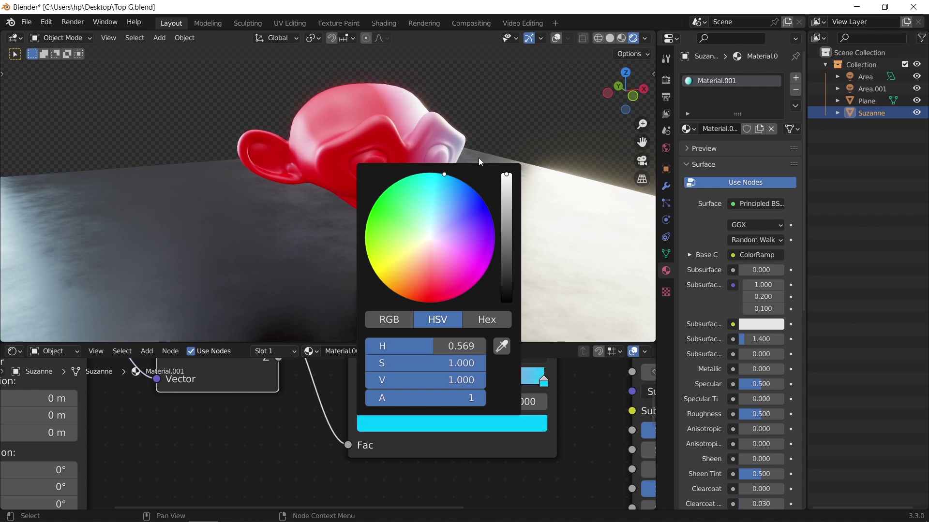
{"action": "scroll", "coordinate": [441, 225], "scroll_direction": "down", "scroll_amount": 1}
- Reposition the stops: red to 0.382 and cyan in to about 0.72
{"action": "middle_click_drag", "start_coordinate": [441, 225], "coordinate": [390, 206]}
{"action": "left_click_drag", "start_coordinate": [448, 382], "coordinate": [403, 385]}
{"action": "left_click_drag", "start_coordinate": [543, 382], "coordinate": [493, 384]}
{"action": "left_click_drag", "start_coordinate": [398, 382], "coordinate": [430, 382]}
{"action": "scroll", "coordinate": [489, 439], "scroll_direction": "down", "scroll_amount": 1}
{"action": "middle_click_drag", "start_coordinate": [512, 370], "coordinate": [490, 422]}
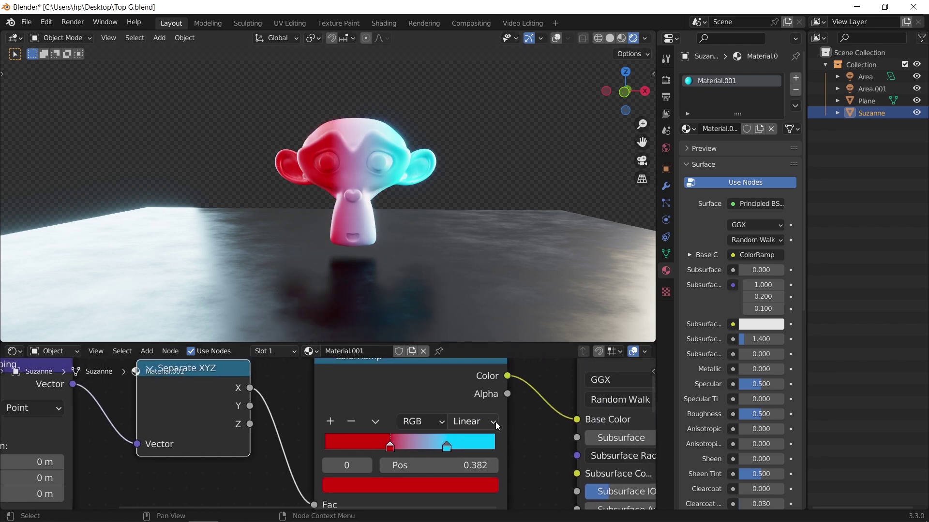
{"action": "left_click", "coordinate": [488, 422]}
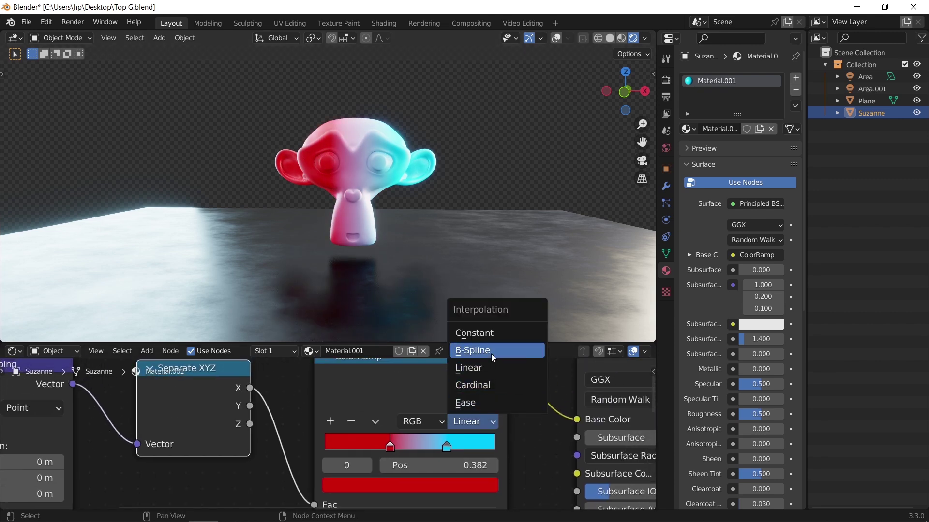
- Try Cardinal, move the red stop to 0.440, and settle on B-Spline interpolation
{"action": "left_click", "coordinate": [491, 353]}
{"action": "left_click", "coordinate": [479, 422]}
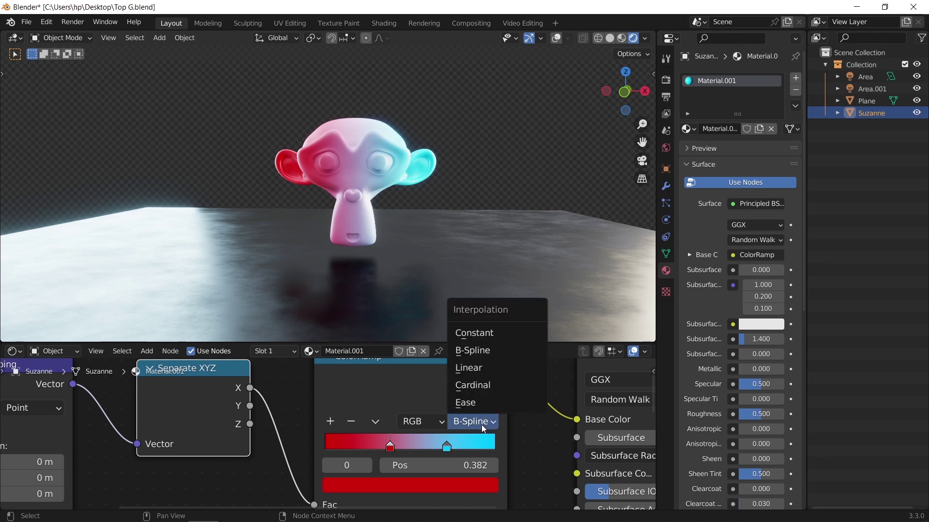
{"action": "left_click", "coordinate": [486, 385]}
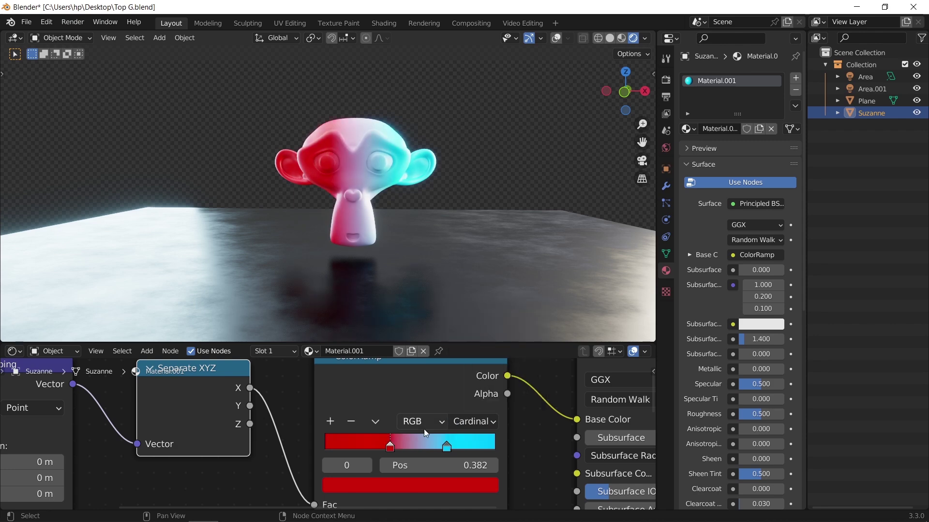
{"action": "mouse_move", "coordinate": [391, 450]}
{"action": "left_mouse_down"}
{"action": "mouse_move", "coordinate": [416, 449]}
{"action": "mouse_move", "coordinate": [402, 453]}
{"action": "left_mouse_up"}
{"action": "left_click", "coordinate": [471, 421]}
{"action": "left_click", "coordinate": [485, 351]}
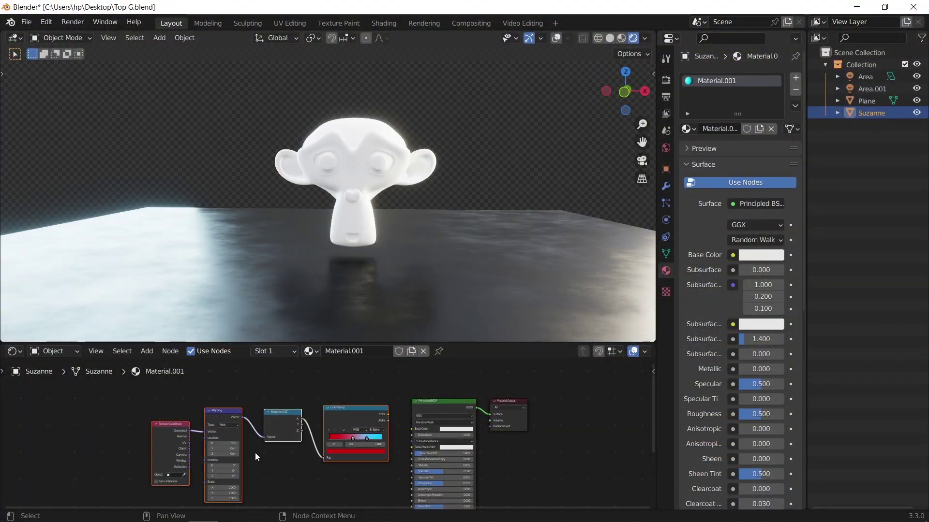
- Move the four colour-chain nodes far left and frame the Principled BSDF's lower inputs
{"action": "left_click_drag", "start_coordinate": [359, 419], "coordinate": [77, 461]}
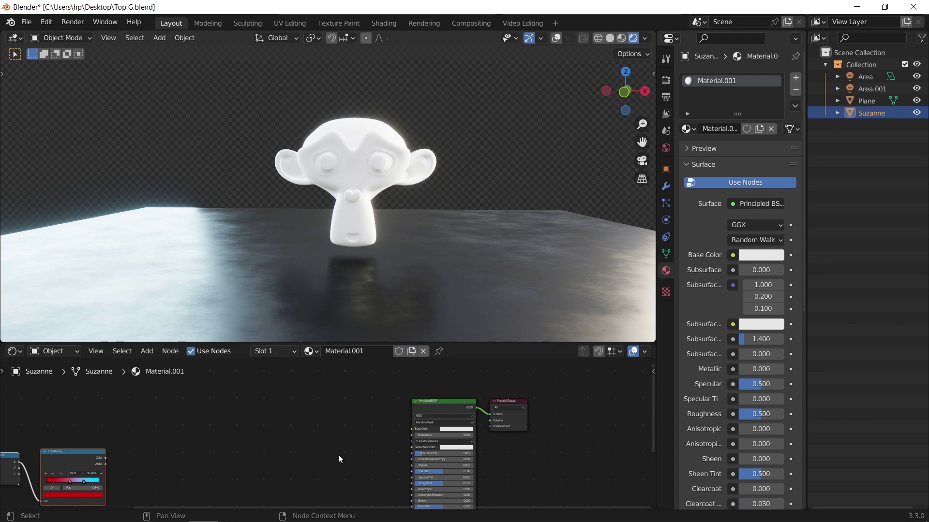
{"action": "middle_click_drag", "start_coordinate": [338, 455], "coordinate": [302, 431]}
{"action": "scroll", "coordinate": [340, 426], "scroll_direction": "up", "scroll_amount": 2}
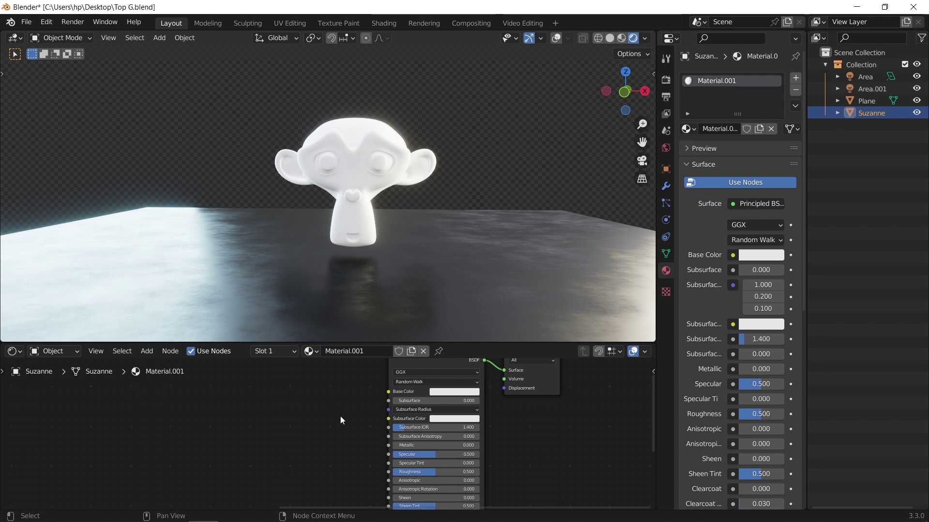
{"action": "scroll", "coordinate": [341, 416], "scroll_direction": "up", "scroll_amount": 4}
{"action": "middle_click_drag", "start_coordinate": [383, 463], "coordinate": [395, 374]}
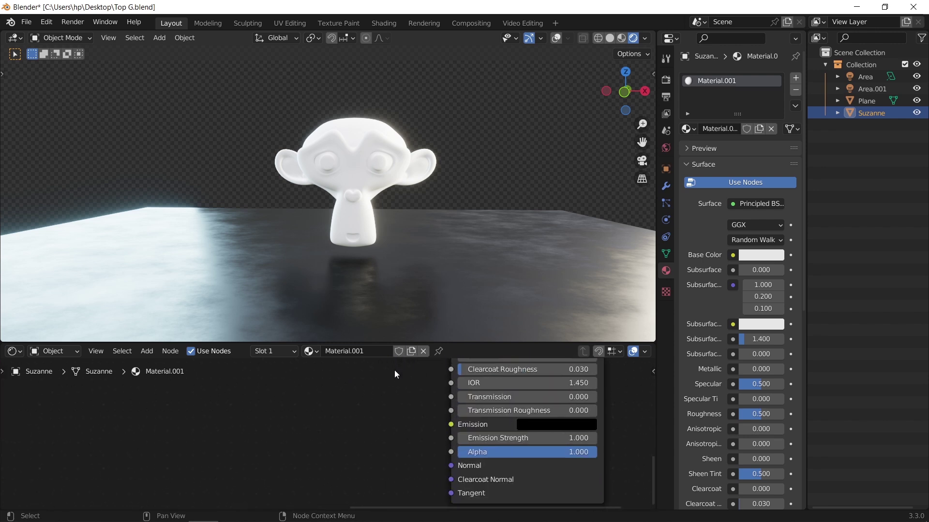
- Add a new ColorRamp node linked into the Principled BSDF's Alpha input
{"action": "left_click_drag", "start_coordinate": [450, 452], "coordinate": [366, 414]}
{"action": "type", "text": "color ramp"}
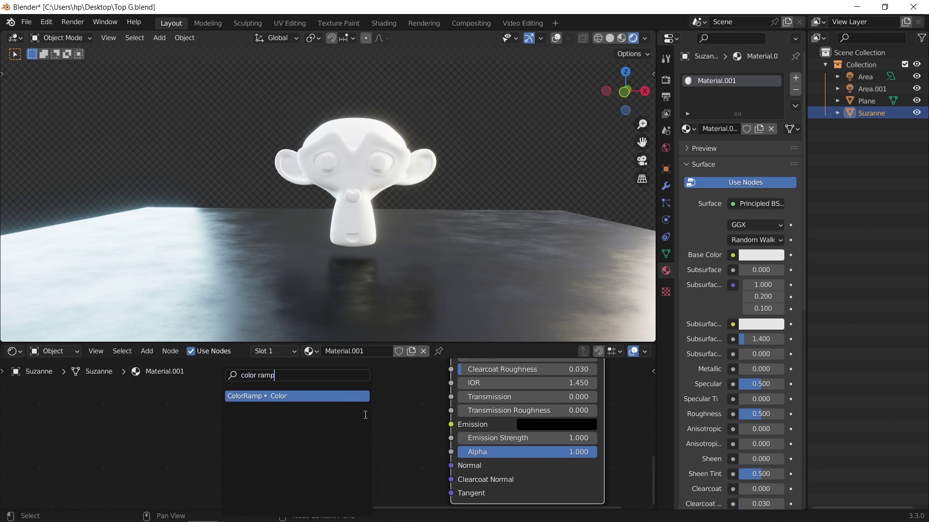
{"action": "left_click", "coordinate": [344, 402]}
{"action": "left_click", "coordinate": [362, 389]}
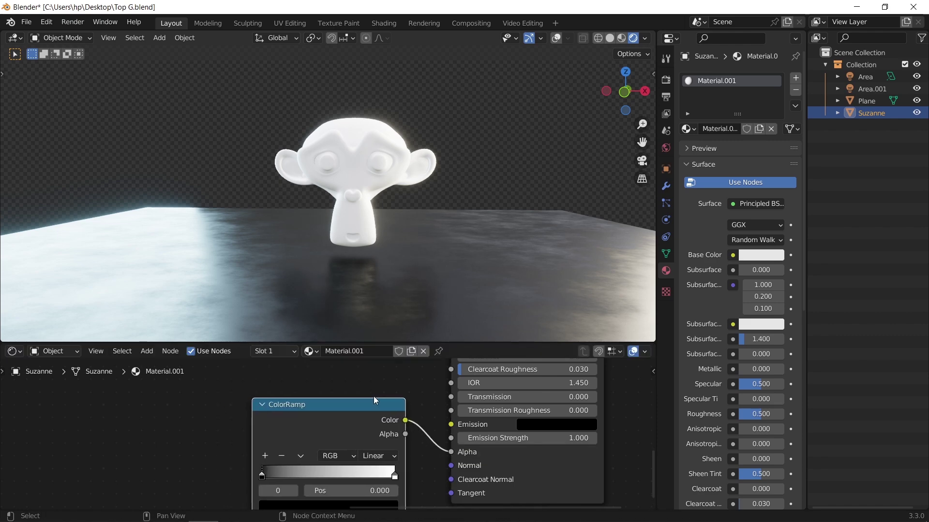
{"action": "scroll", "coordinate": [374, 420], "scroll_direction": "down", "scroll_amount": 2}
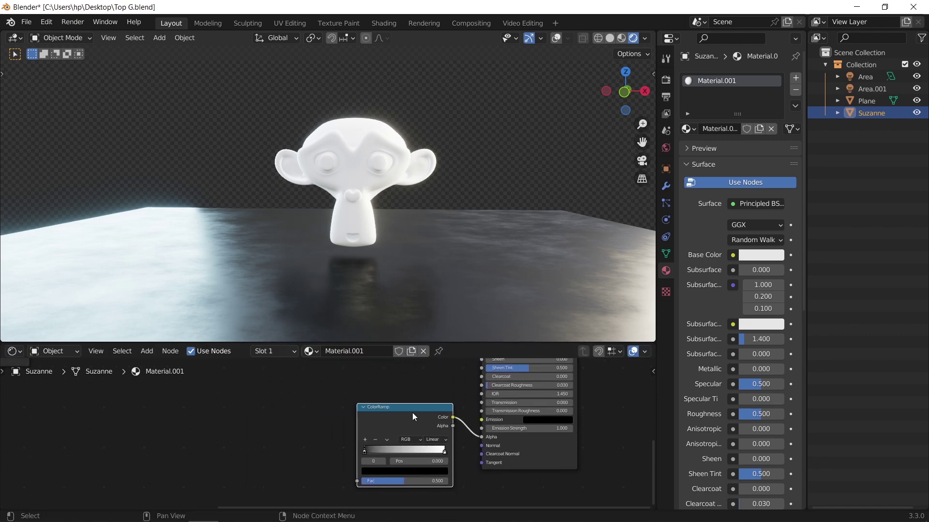
{"action": "mouse_move", "coordinate": [368, 451]}
{"action": "left_mouse_down"}
{"action": "mouse_move", "coordinate": [418, 453]}
{"action": "mouse_move", "coordinate": [352, 456]}
{"action": "left_mouse_up"}
- Add Texture Coordinate and Mapping with Ctrl+T, delete the Image Texture, and link Mapping to Fac
{"action": "key", "text": "ctrl+t"}
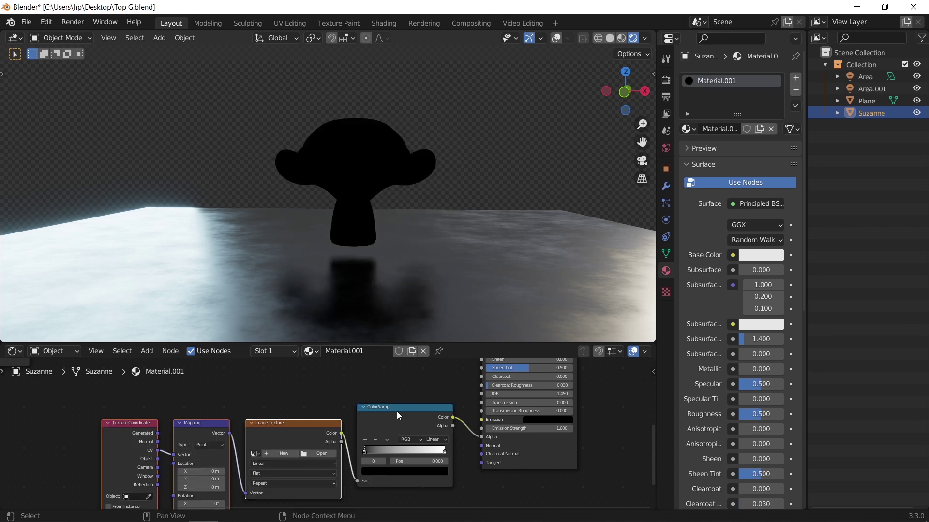
{"action": "left_click", "coordinate": [305, 429]}
{"action": "key", "text": "ctrl+x"}
{"action": "left_click_drag", "start_coordinate": [229, 434], "coordinate": [357, 481]}
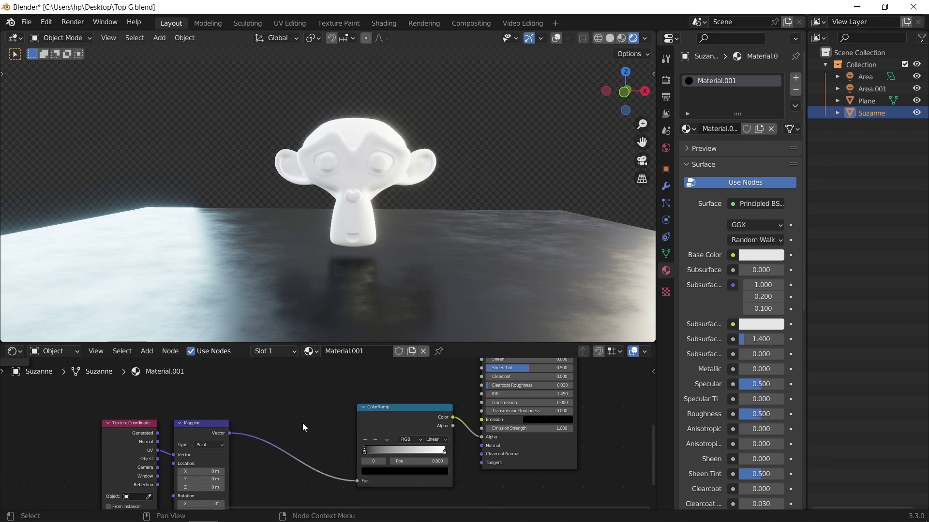
- Insert Separate XYZ before the Fac, feed Generated coordinates, and set the black stop to 0.505
{"action": "key", "text": "shift+a"}
{"action": "left_click", "coordinate": [255, 376]}
{"action": "type", "text": "x"}
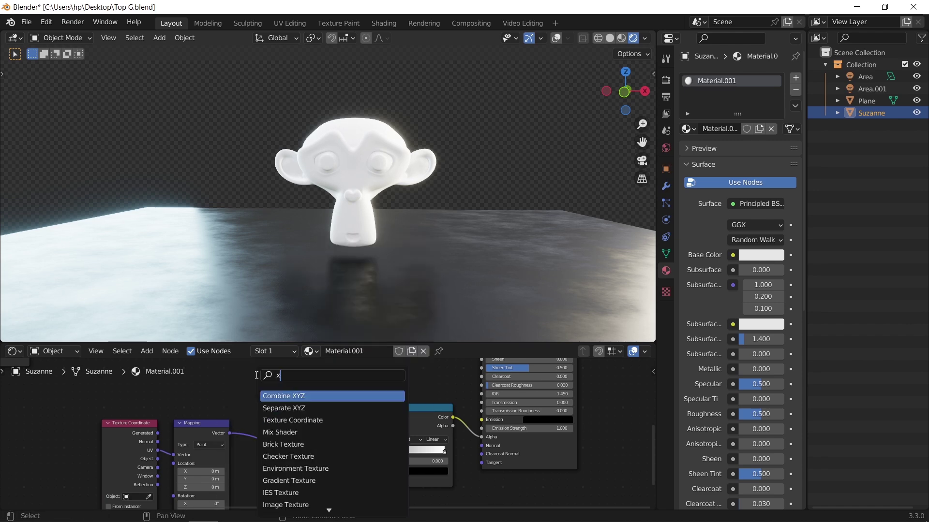
{"action": "type", "text": "yz"}
{"action": "left_click", "coordinate": [284, 408]}
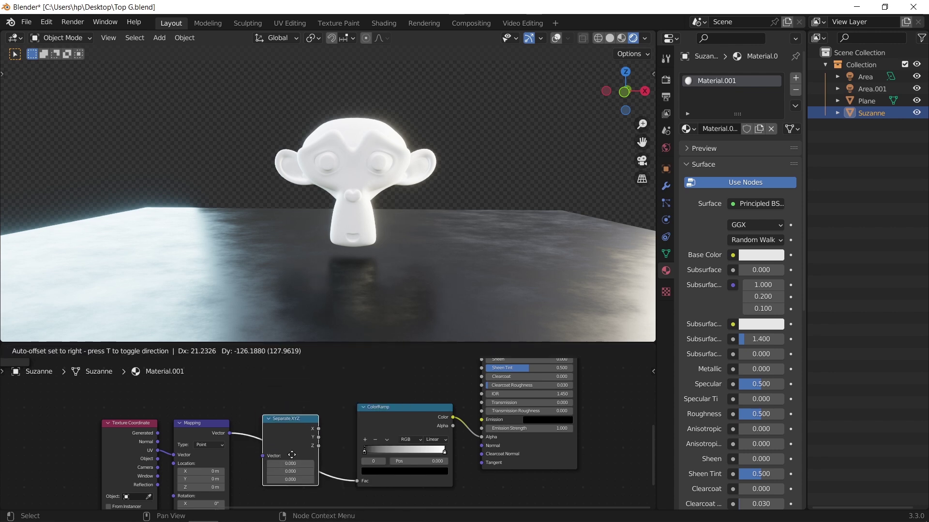
{"action": "left_click", "coordinate": [296, 462]}
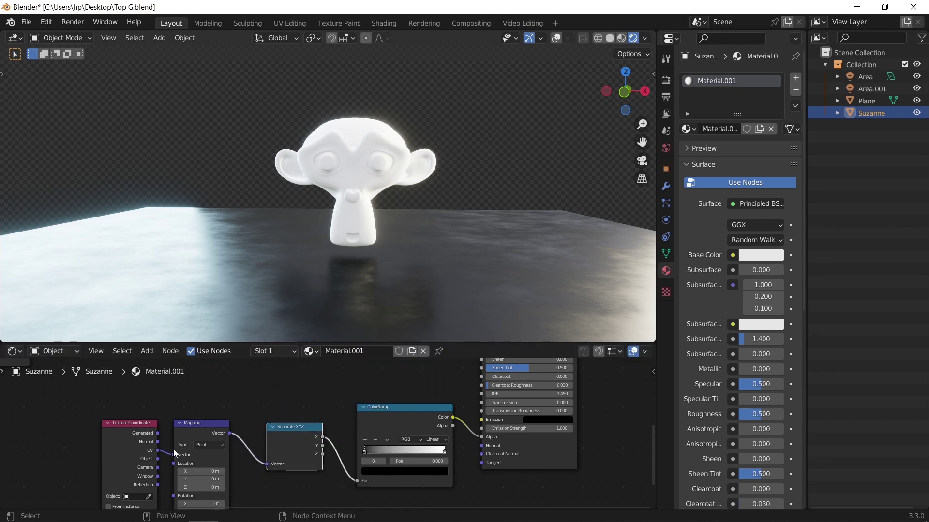
{"action": "left_click_drag", "start_coordinate": [157, 433], "coordinate": [174, 455]}
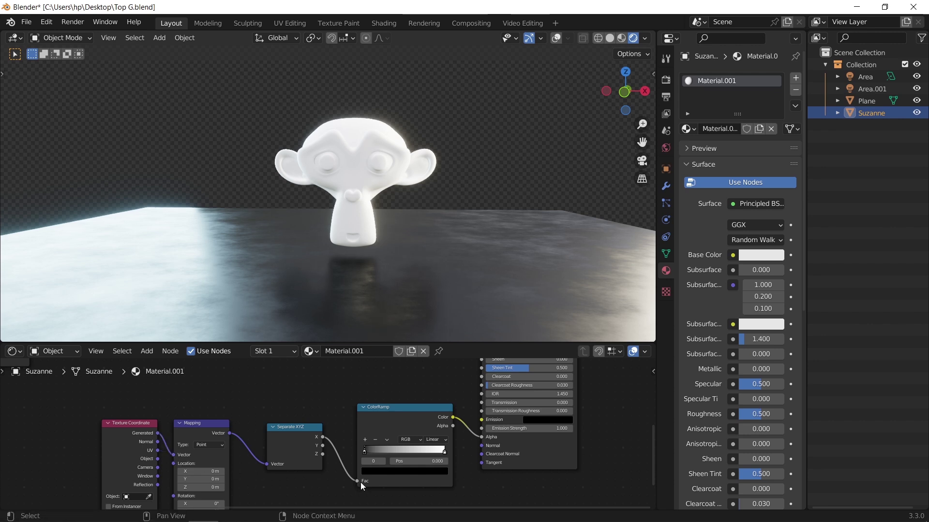
{"action": "left_click_drag", "start_coordinate": [366, 451], "coordinate": [408, 455]}
{"action": "scroll", "coordinate": [459, 460], "scroll_direction": "up", "scroll_amount": 2}
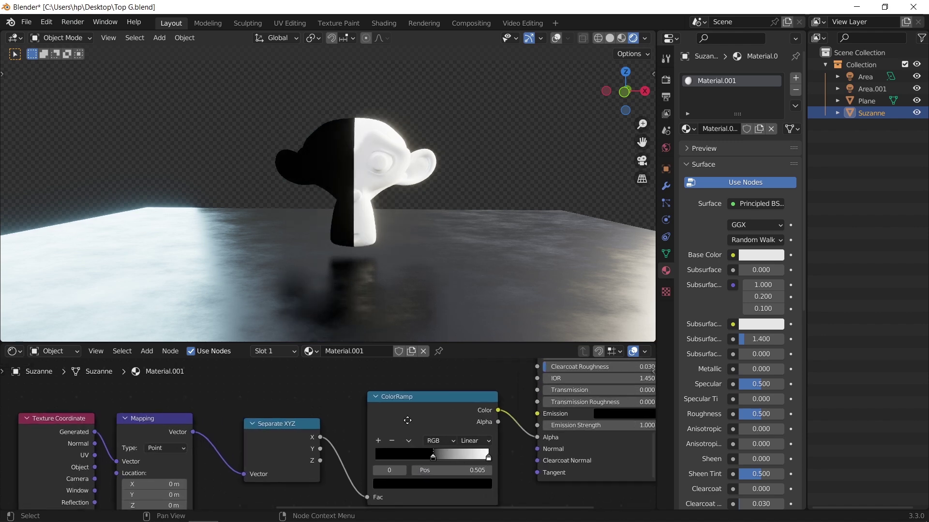
- Set the material's Blend Mode to Alpha Clip
{"action": "middle_click_drag", "start_coordinate": [417, 424], "coordinate": [353, 403]}
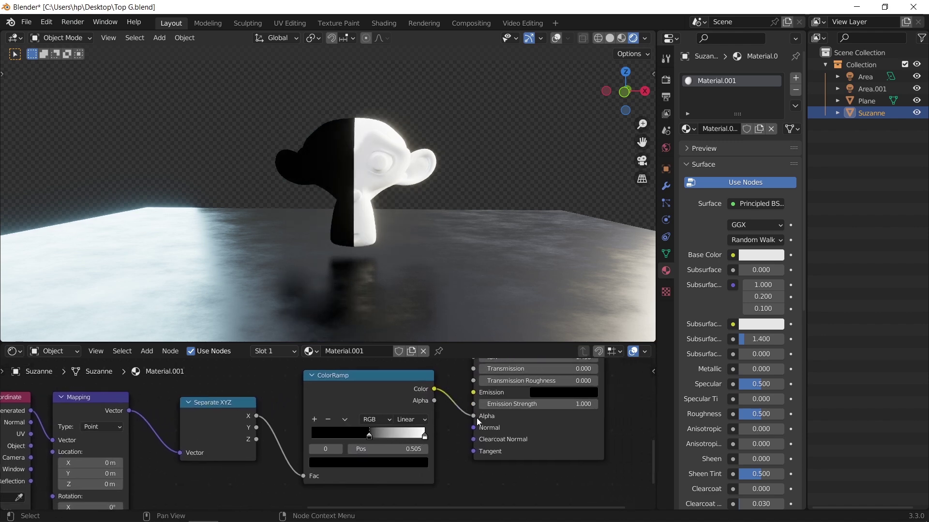
{"action": "scroll", "coordinate": [716, 308], "scroll_direction": "down", "scroll_amount": 12}
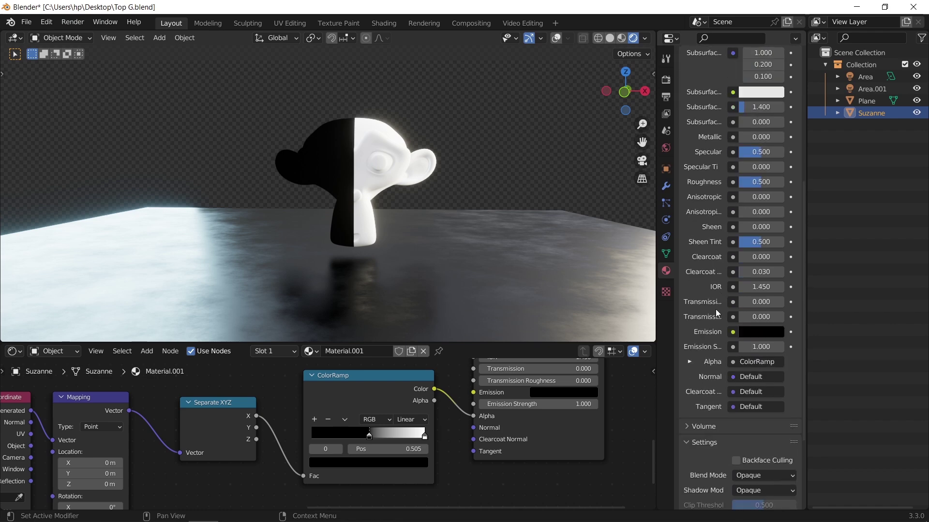
{"action": "scroll", "coordinate": [716, 309], "scroll_direction": "down", "scroll_amount": 4}
{"action": "left_click", "coordinate": [762, 399]}
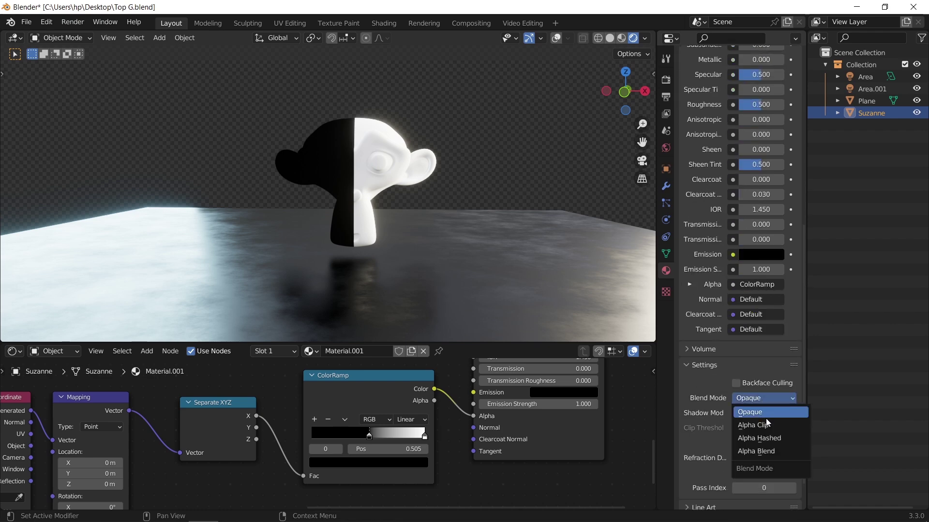
{"action": "left_click", "coordinate": [766, 422]}
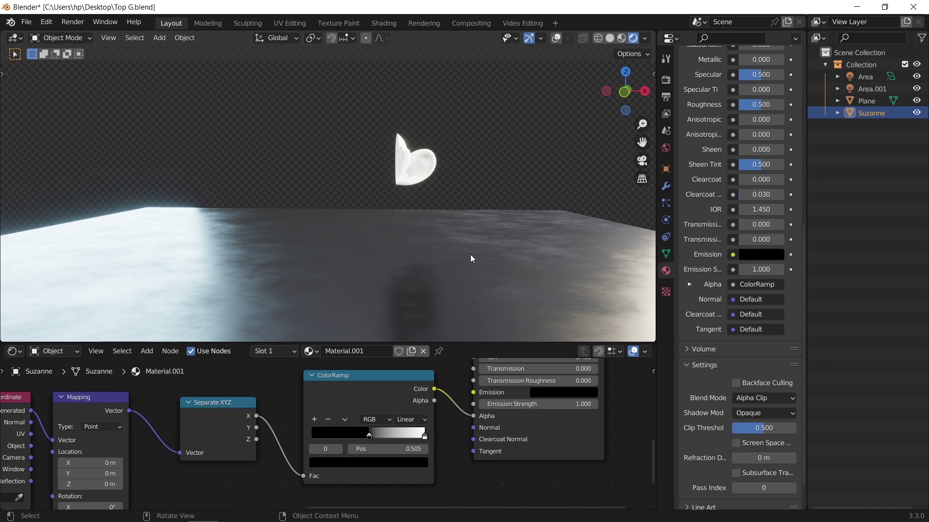
- Reset the black stop to 0.000 and feed Object coordinates into the Mapping node
{"action": "left_click_drag", "start_coordinate": [369, 436], "coordinate": [126, 366]}
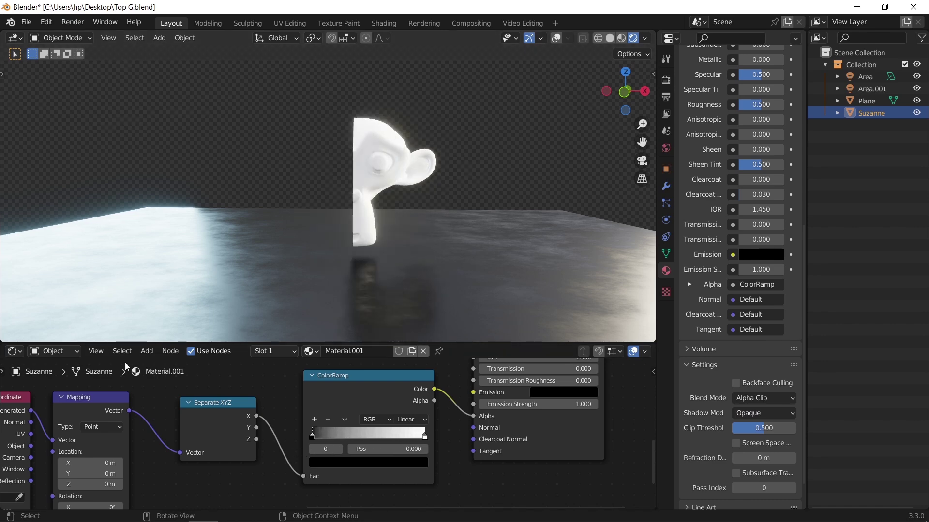
{"action": "middle_click_drag", "start_coordinate": [126, 366], "coordinate": [302, 360]}
{"action": "left_click_drag", "start_coordinate": [207, 439], "coordinate": [229, 434]}
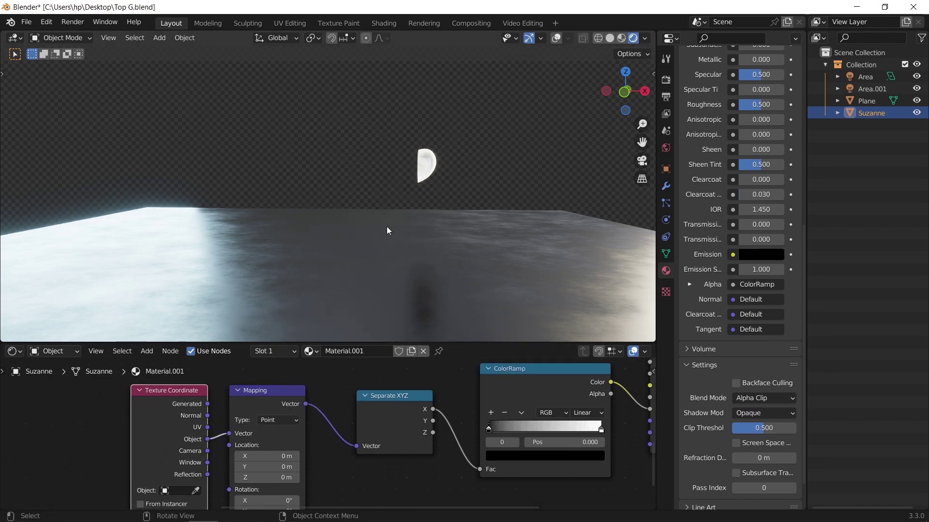
{"action": "key", "text": "shift+a"}
- Add a cube Empty and move it along X beside the monkey
{"action": "mouse_move", "coordinate": [385, 297]}
{"action": "left_click", "coordinate": [505, 370]}
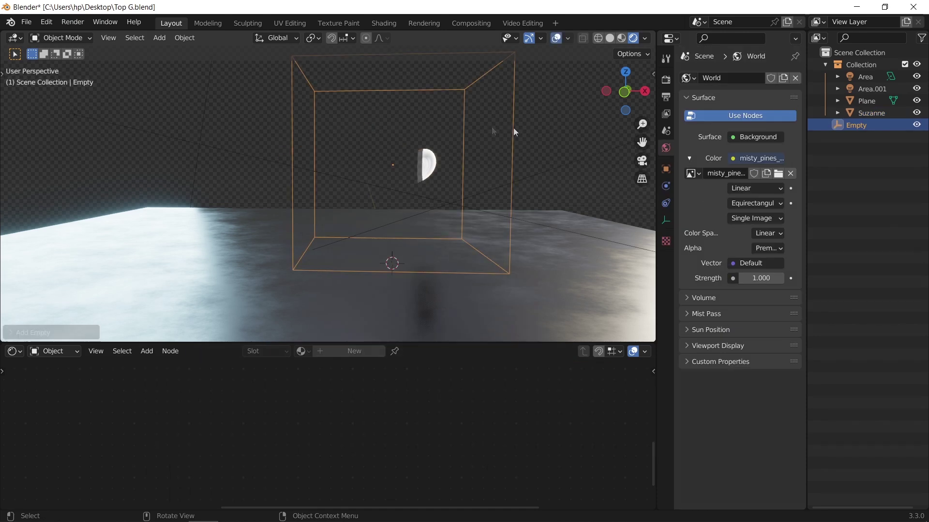
{"action": "key", "text": "g"}
{"action": "key", "text": "x"}
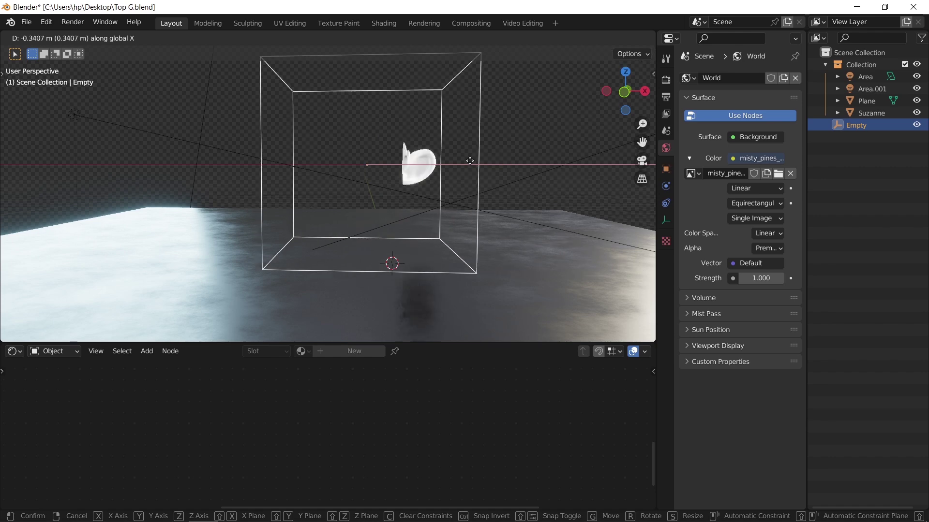
{"action": "left_click", "coordinate": [242, 162]}
- Link the ColorRamp Color to Base Color and set Texture Coordinate's object to the Empty
{"action": "left_click", "coordinate": [387, 213]}
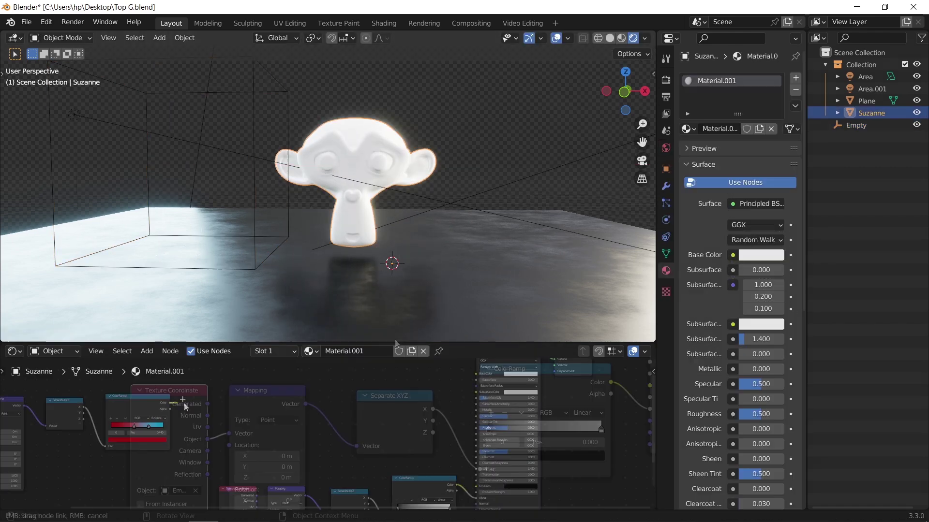
{"action": "left_click_drag", "start_coordinate": [186, 407], "coordinate": [476, 426]}
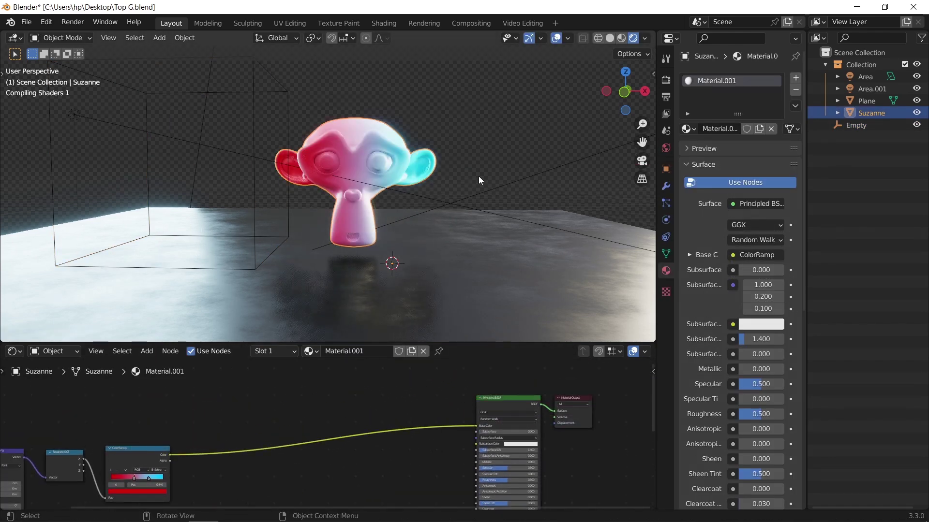
{"action": "middle_click_drag", "start_coordinate": [273, 425], "coordinate": [484, 413]}
{"action": "scroll", "coordinate": [266, 460], "scroll_direction": "up", "scroll_amount": 3}
{"action": "left_click_drag", "start_coordinate": [147, 428], "coordinate": [137, 476]}
{"action": "left_click", "coordinate": [123, 473]}
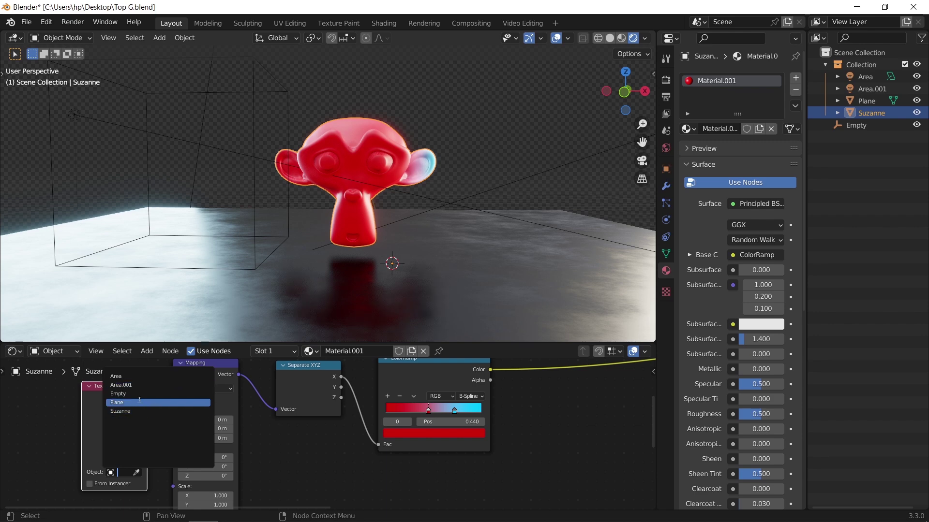
{"action": "left_click", "coordinate": [118, 394]}
- Move the Empty along X and scale it wider along X
{"action": "left_click", "coordinate": [289, 115]}
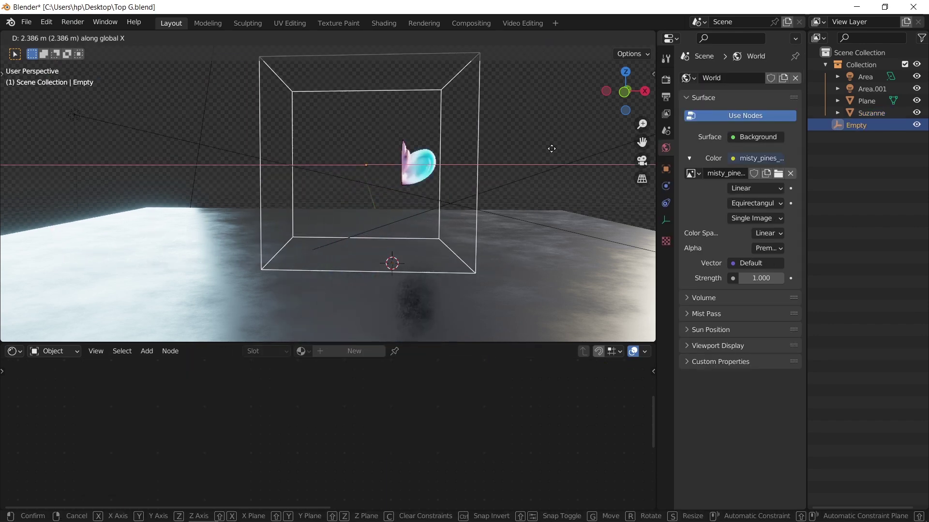
{"action": "left_click", "coordinate": [480, 160]}
{"action": "key", "text": "s"}
{"action": "key", "text": "x"}
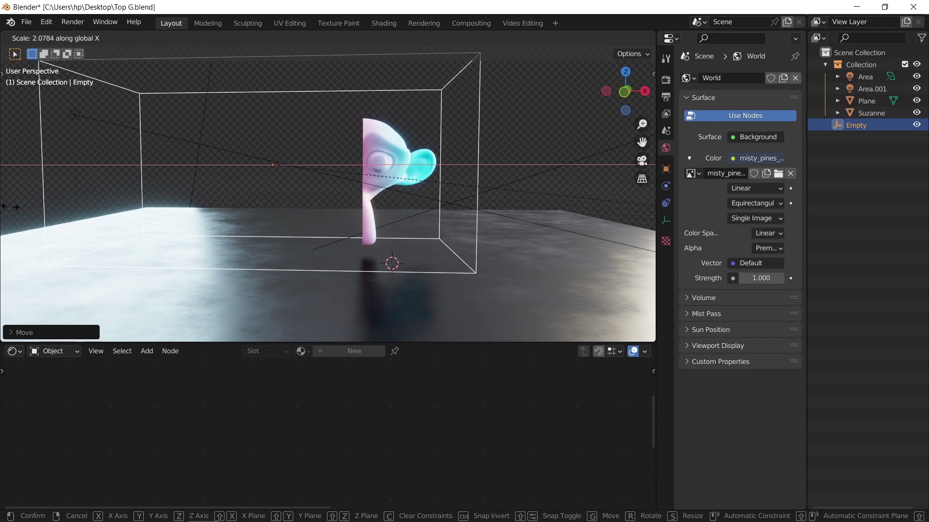
{"action": "left_click", "coordinate": [133, 145]}
{"action": "left_click", "coordinate": [503, 104]}
{"action": "scroll", "coordinate": [358, 174], "scroll_direction": "up", "scroll_amount": 3}
{"action": "scroll", "coordinate": [344, 182], "scroll_direction": "down", "scroll_amount": 3}
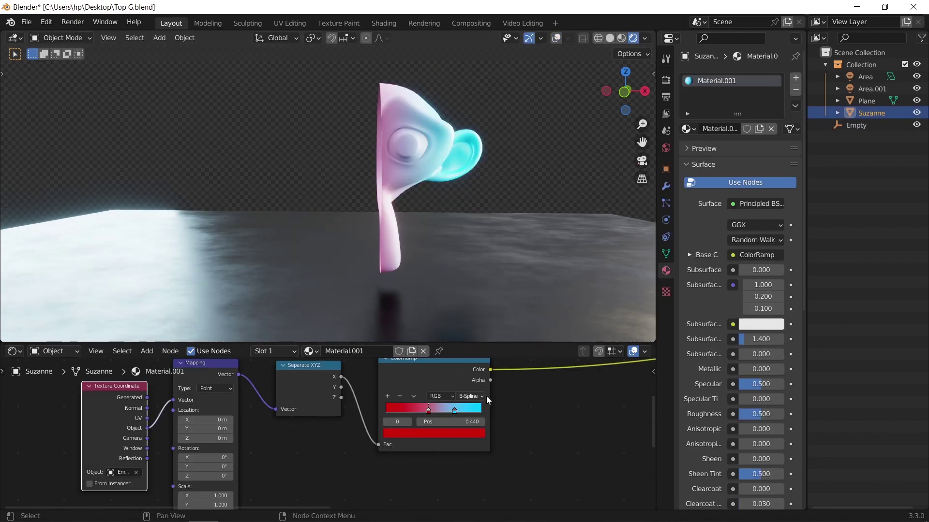
{"action": "scroll", "coordinate": [710, 358], "scroll_direction": "down", "scroll_amount": 15}
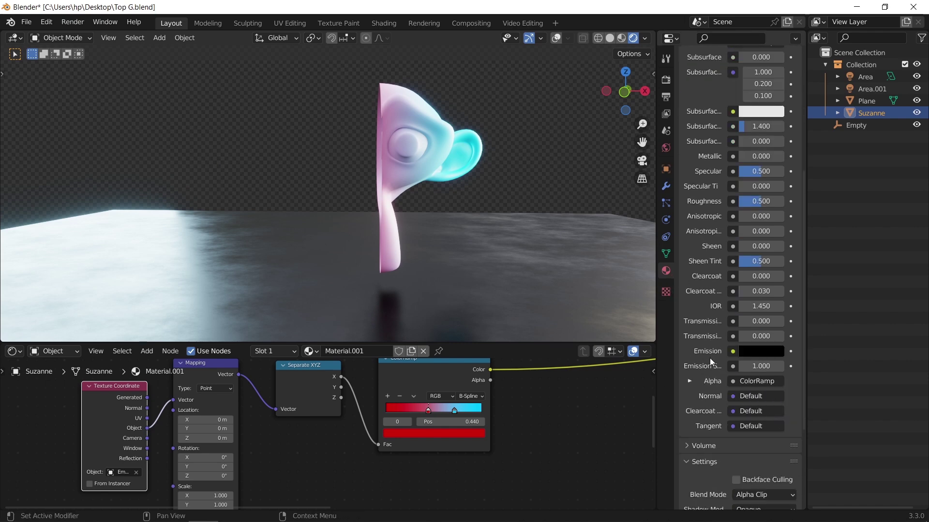
- Set both the material's blend mode and shadow mode to Alpha Hashed
{"action": "left_click", "coordinate": [765, 420]}
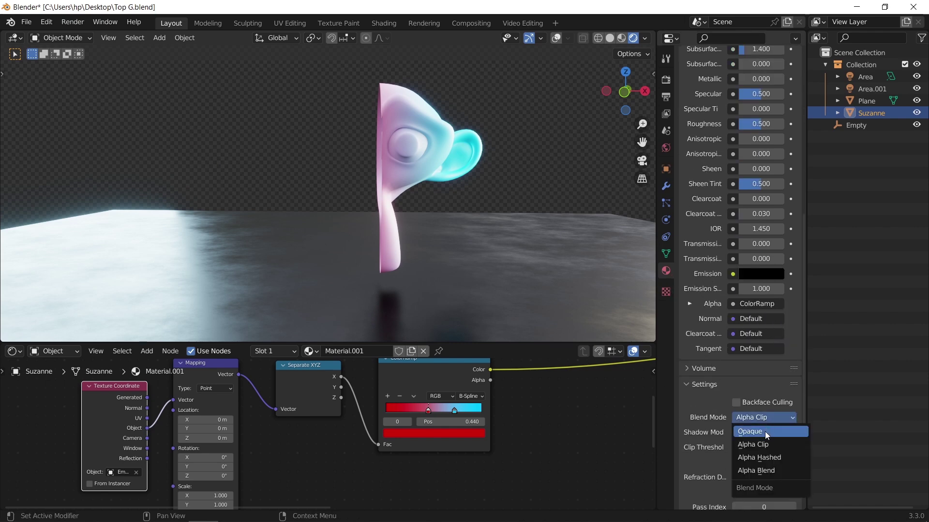
{"action": "left_click", "coordinate": [767, 456]}
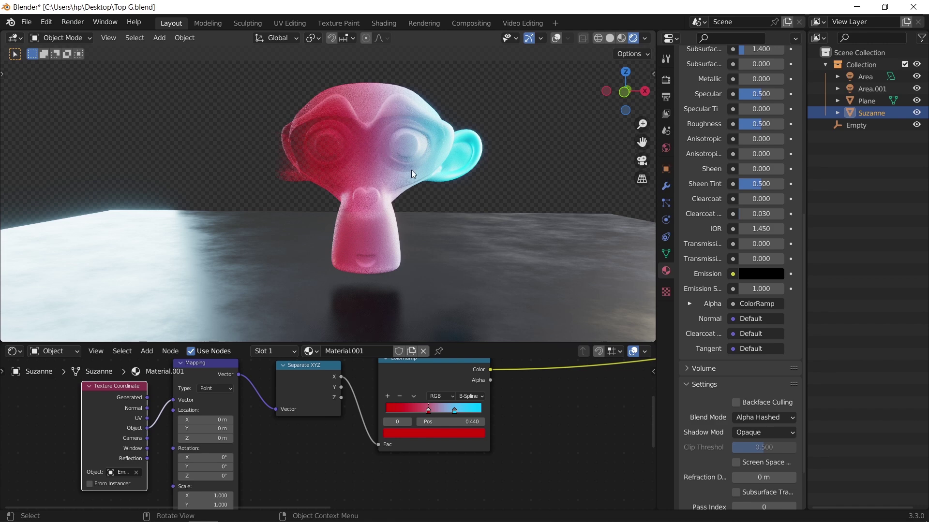
{"action": "left_click", "coordinate": [774, 433]}
{"action": "left_click", "coordinate": [774, 485]}
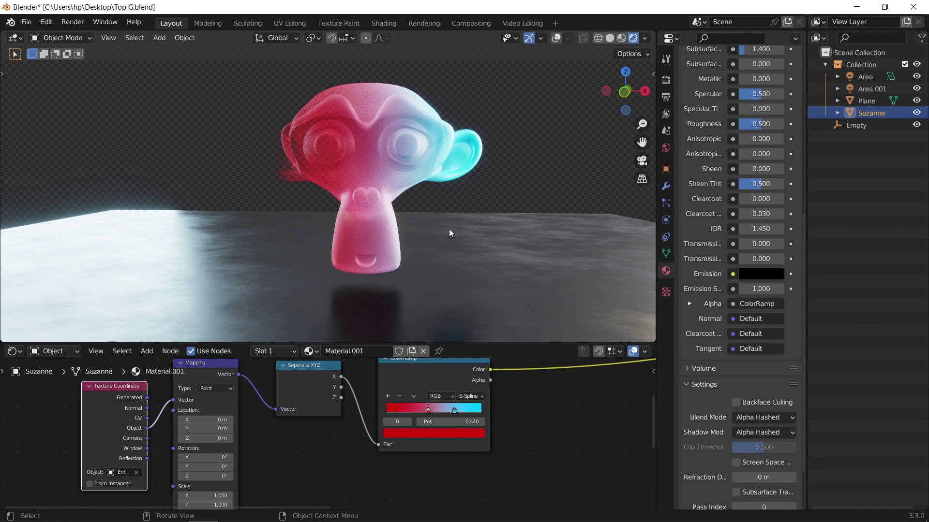
- Start moving the Empty along the X axis
{"action": "left_click", "coordinate": [508, 175]}
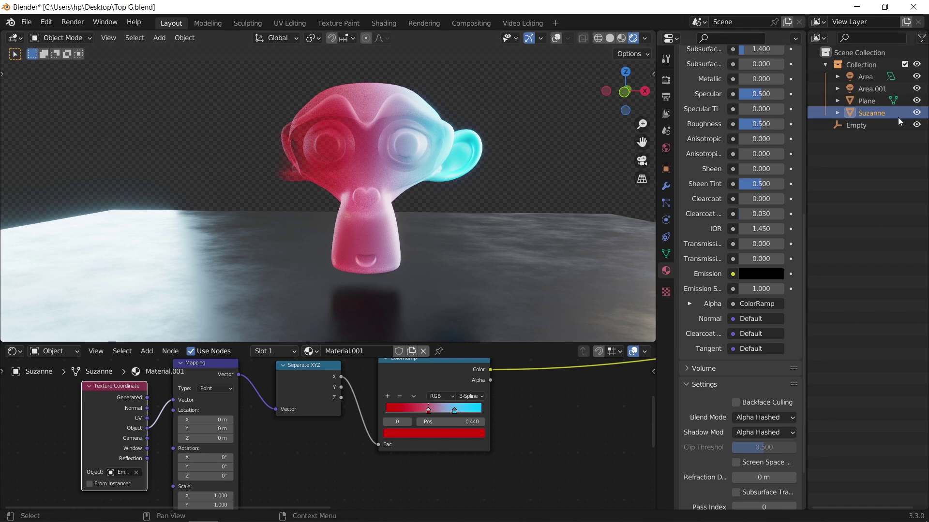
{"action": "key", "text": "g"}
{"action": "key", "text": "x"}
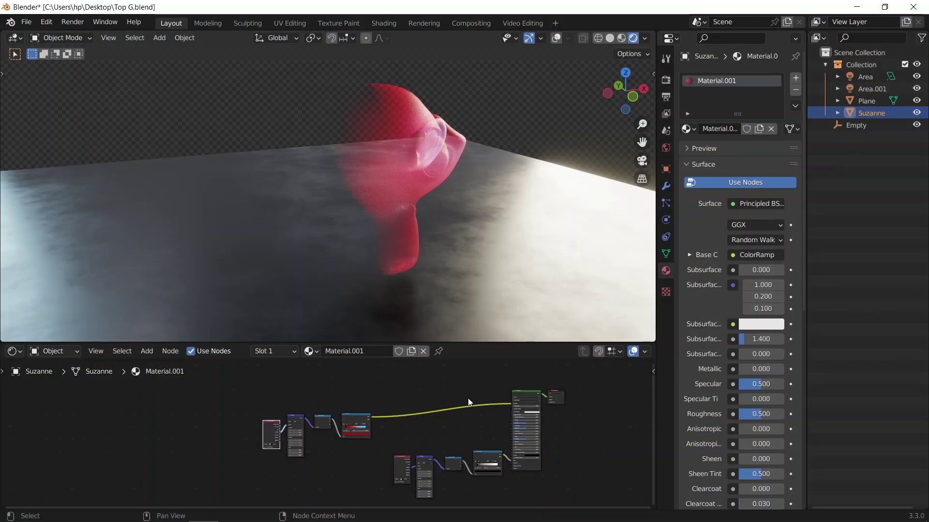
- Hide Suzanne and add a plane with a new material
{"action": "left_click", "coordinate": [916, 113]}
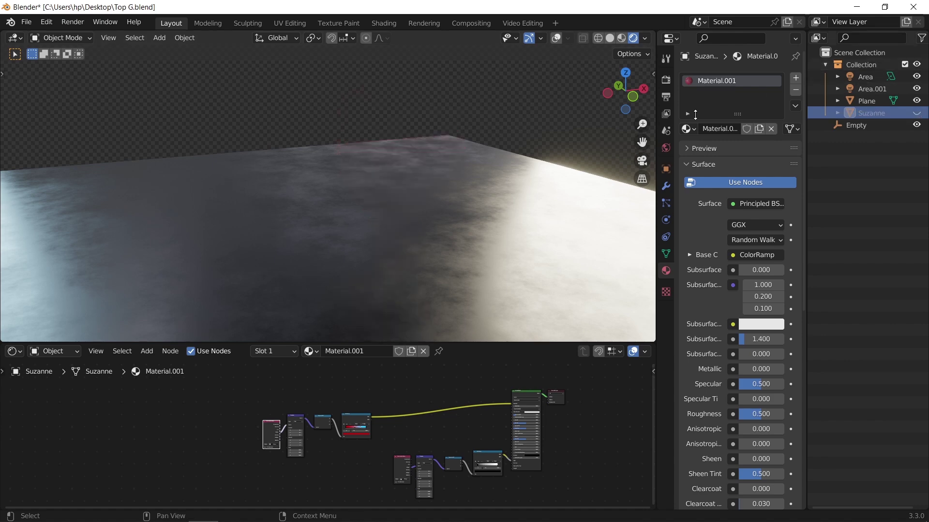
{"action": "key", "text": "shift+a"}
{"action": "mouse_move", "coordinate": [370, 91]}
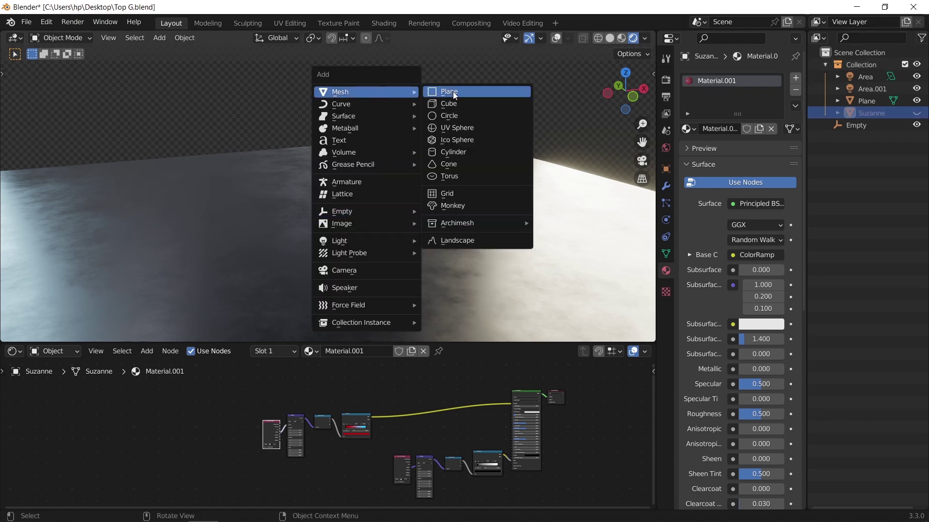
{"action": "left_click", "coordinate": [452, 91]}
{"action": "left_click", "coordinate": [756, 129]}
- Add a ColorRamp node feeding the plane material's Base Color
{"action": "left_click_drag", "start_coordinate": [499, 389], "coordinate": [404, 405]}
{"action": "type", "text": "ramp"}
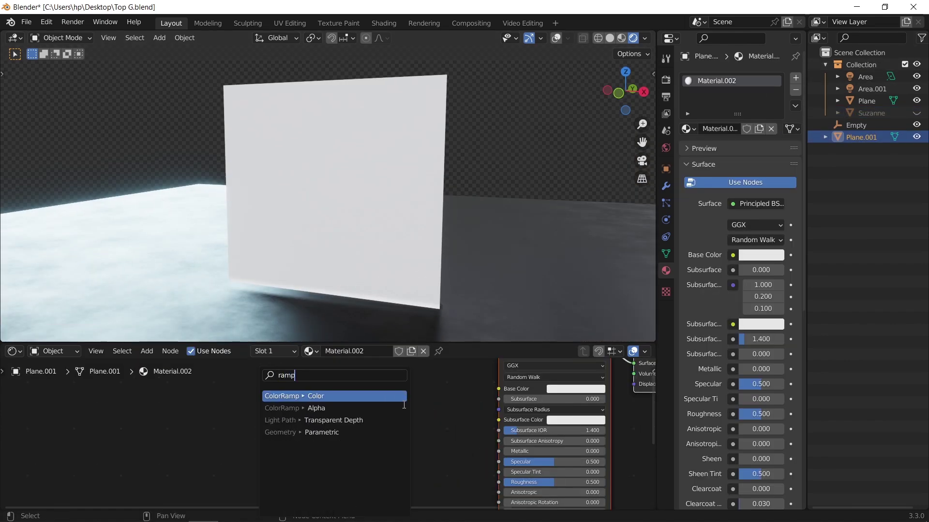
{"action": "left_click", "coordinate": [328, 394]}
{"action": "left_click", "coordinate": [424, 430]}
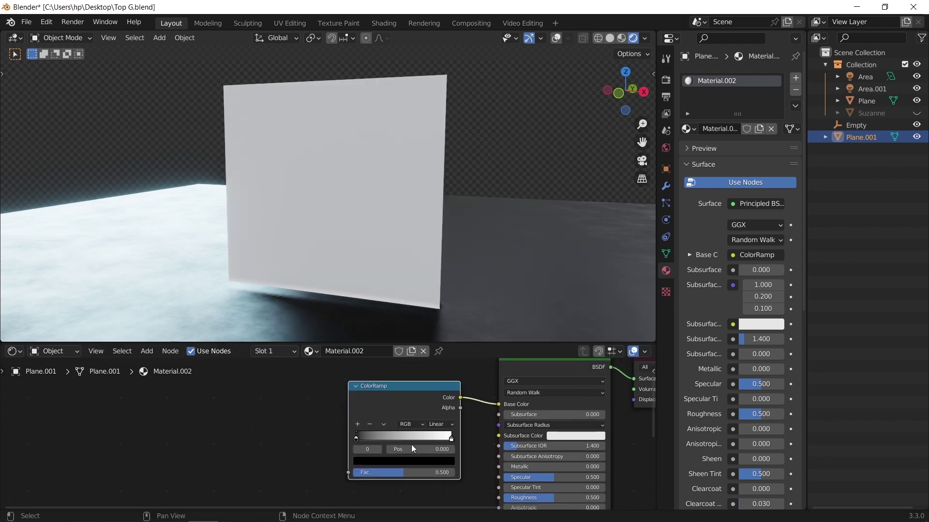
{"action": "left_click", "coordinate": [384, 461]}
- Tint the ramp's left stop gold-orange and drop the white right stop's alpha toward 0
{"action": "left_click_drag", "start_coordinate": [432, 367], "coordinate": [433, 344]}
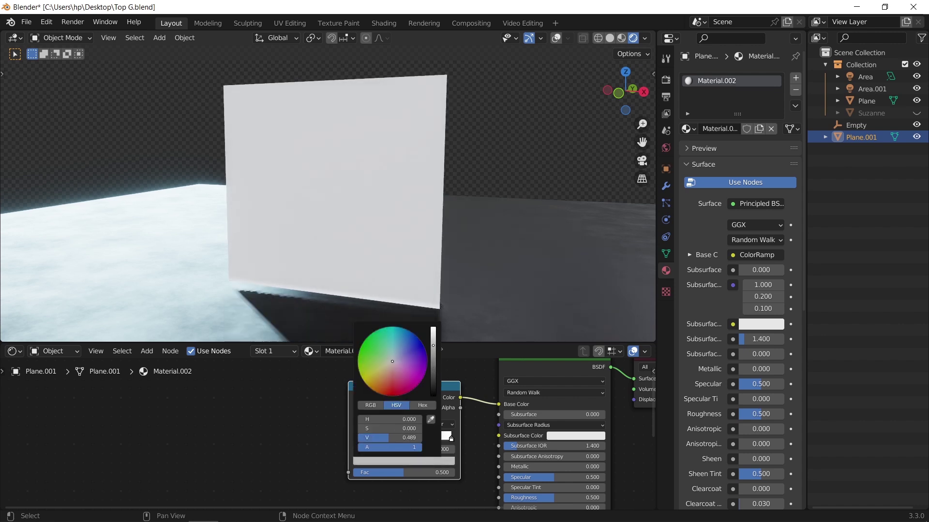
{"action": "left_click_drag", "start_coordinate": [390, 376], "coordinate": [371, 387]}
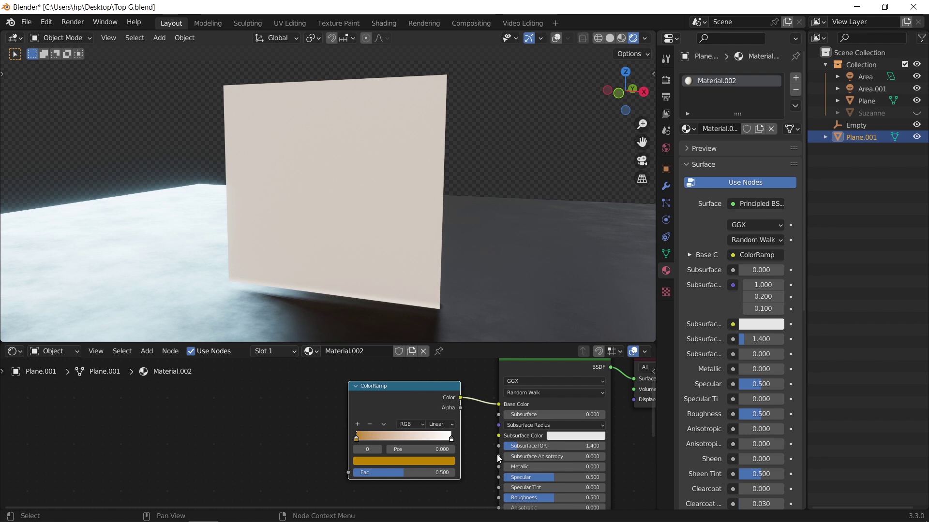
{"action": "left_click", "coordinate": [451, 437]}
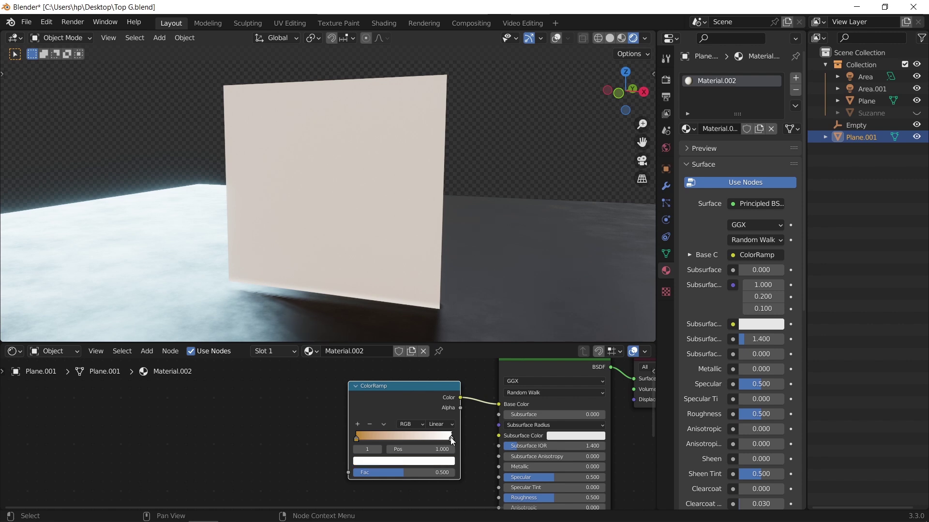
{"action": "left_click", "coordinate": [440, 464]}
{"action": "left_click_drag", "start_coordinate": [414, 448], "coordinate": [358, 450]}
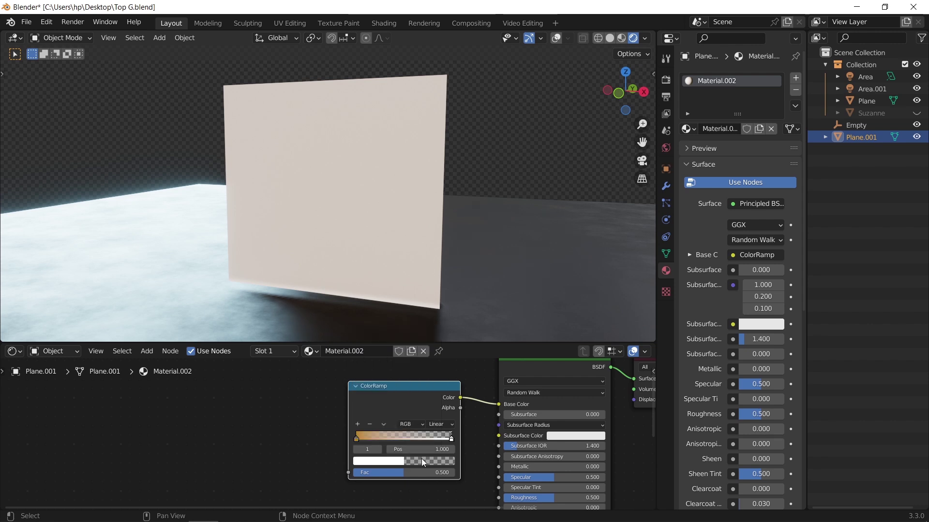
{"action": "scroll", "coordinate": [428, 459], "scroll_direction": "up", "scroll_amount": 2}
{"action": "scroll", "coordinate": [438, 459], "scroll_direction": "down", "scroll_amount": 3}
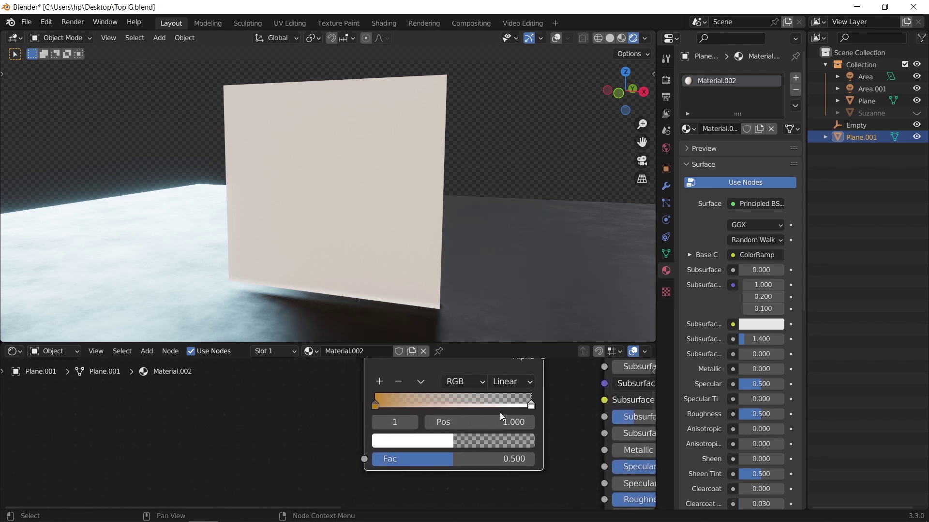
{"action": "scroll", "coordinate": [344, 402], "scroll_direction": "down", "scroll_amount": 3}
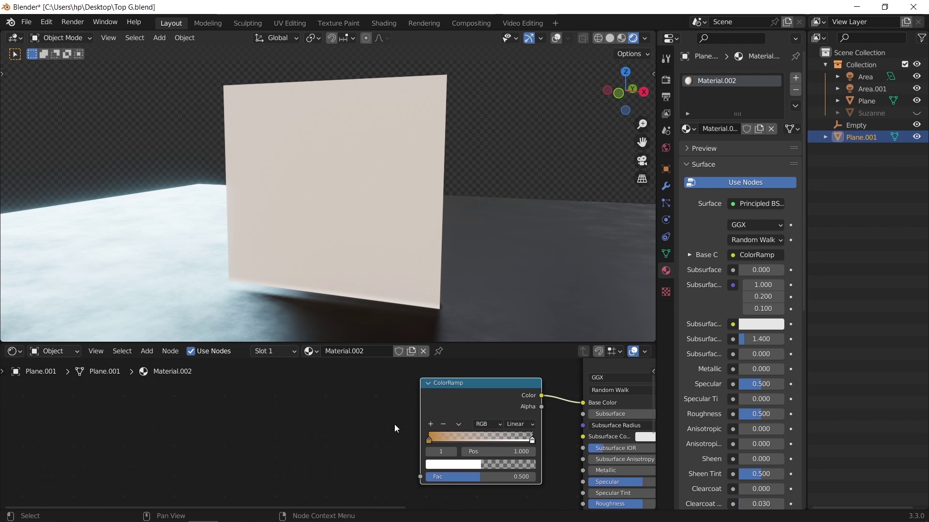
- Drive the ramp from Generated coordinates through Mapping, delete the Image Texture, and move the orange stop to 0.509
{"action": "key", "text": "ctrl+z"}
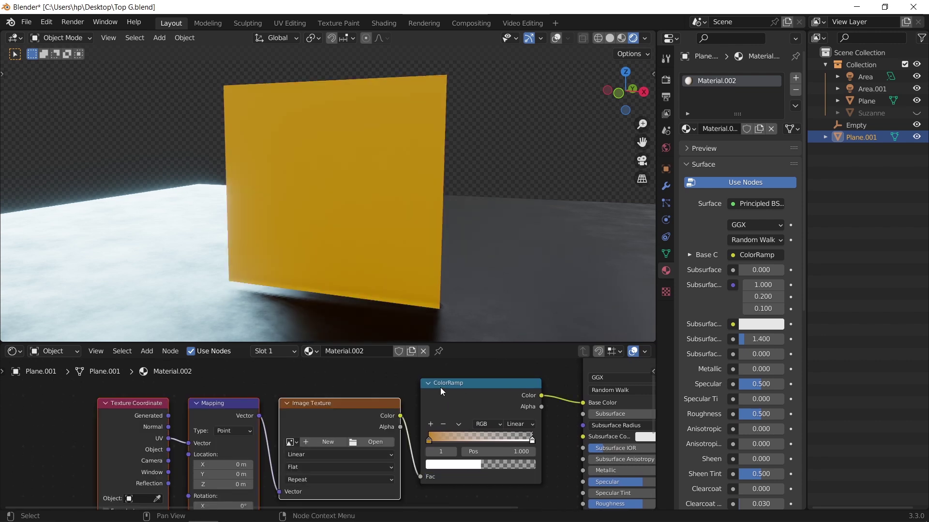
{"action": "left_click", "coordinate": [337, 414]}
{"action": "key", "text": "x"}
{"action": "left_click_drag", "start_coordinate": [259, 416], "coordinate": [420, 477]}
{"action": "left_click_drag", "start_coordinate": [168, 416], "coordinate": [213, 446]}
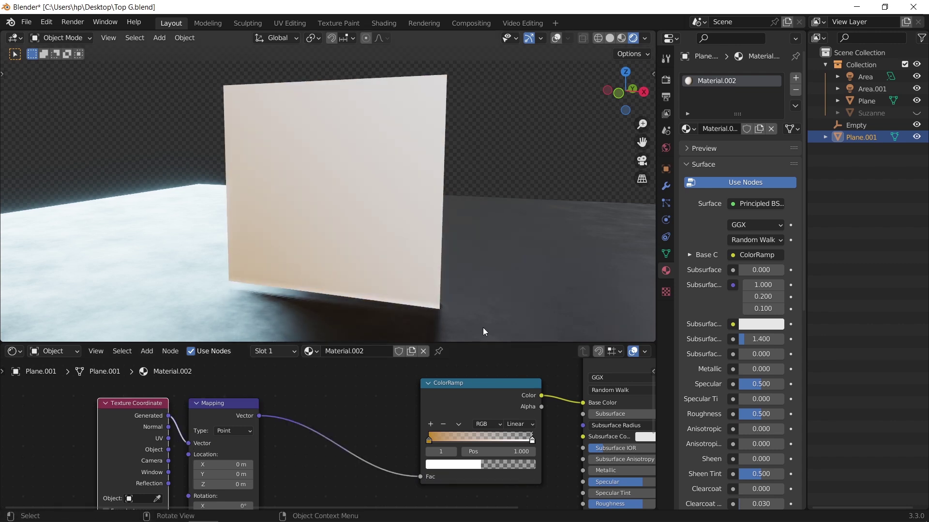
{"action": "left_click_drag", "start_coordinate": [429, 439], "coordinate": [485, 442]}
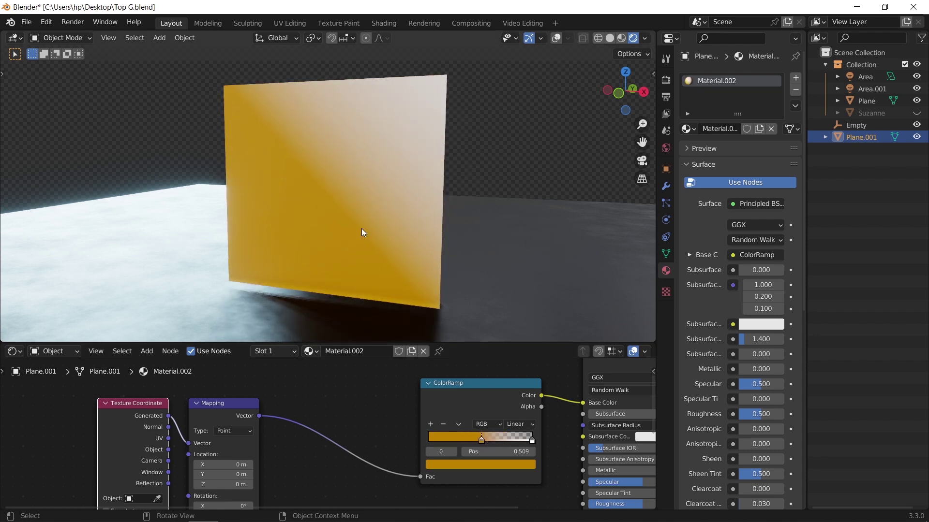
- Connect the ColorRamp's Alpha output to the Principled BSDF's Alpha input
{"action": "middle_click_drag", "start_coordinate": [546, 427], "coordinate": [375, 402]}
{"action": "scroll", "coordinate": [375, 402], "scroll_direction": "down", "scroll_amount": 1}
{"action": "scroll", "coordinate": [375, 402], "scroll_direction": "down", "scroll_amount": 3}
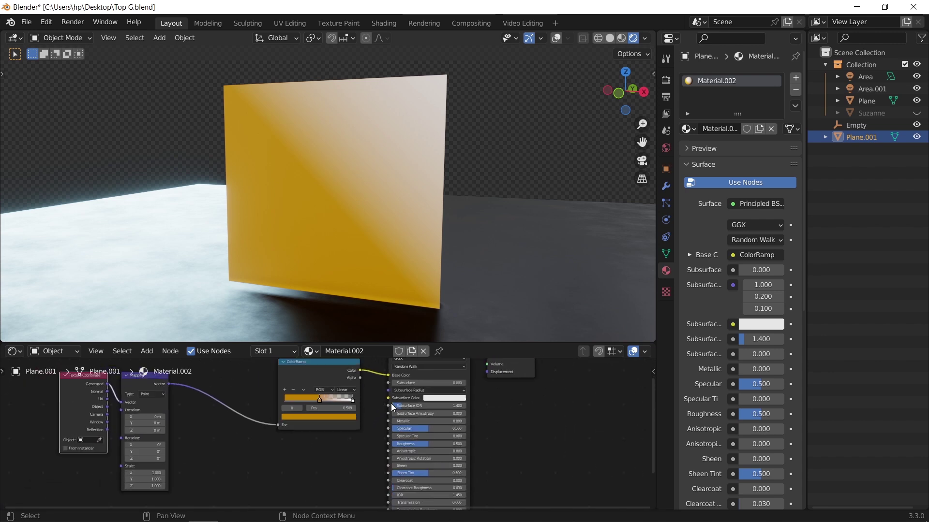
{"action": "middle_click_drag", "start_coordinate": [283, 401], "coordinate": [387, 382]}
{"action": "left_click_drag", "start_coordinate": [382, 362], "coordinate": [416, 484]}
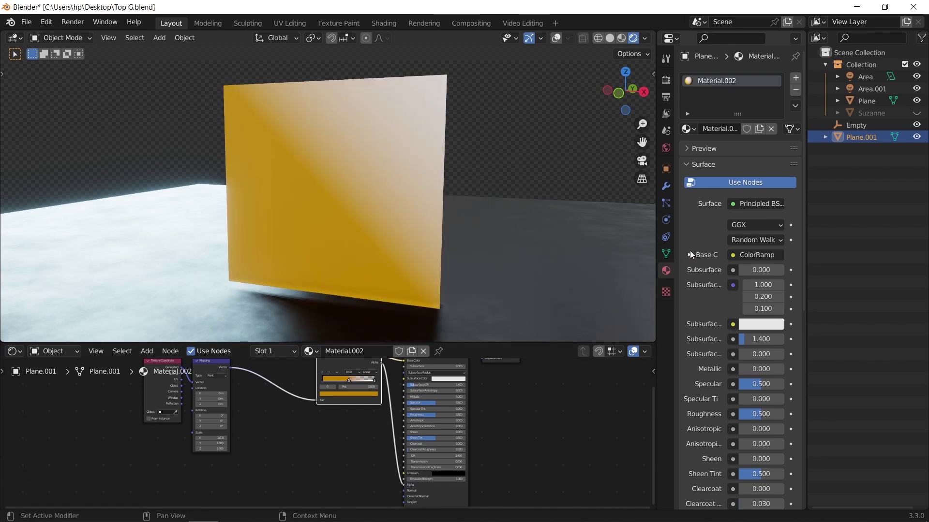
{"action": "scroll", "coordinate": [690, 290], "scroll_direction": "down", "scroll_amount": 15}
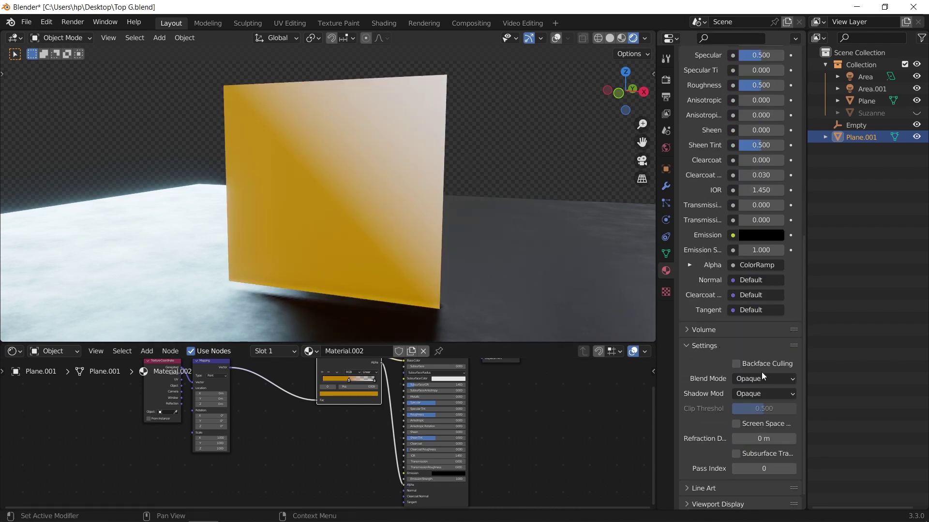
- Set Material.002's Blend Mode to Alpha Blend
{"action": "left_click", "coordinate": [762, 376]}
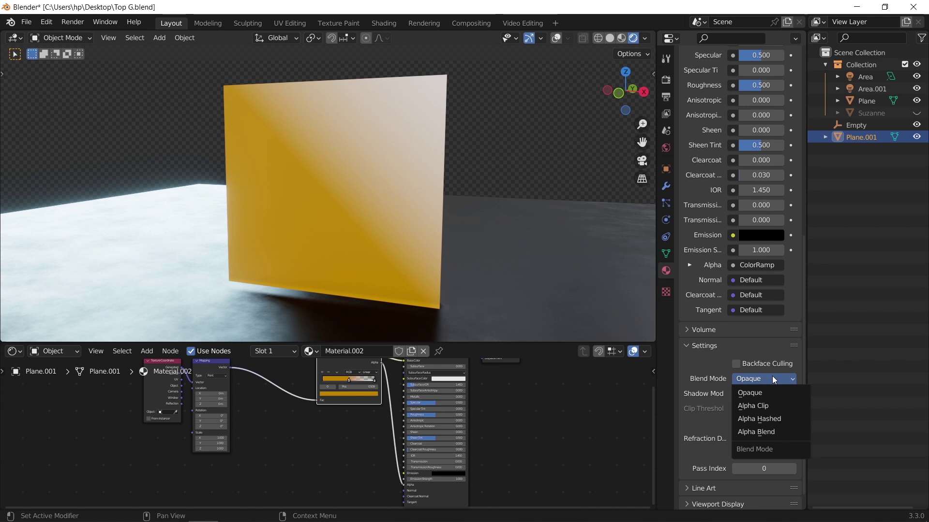
{"action": "left_click", "coordinate": [770, 432]}
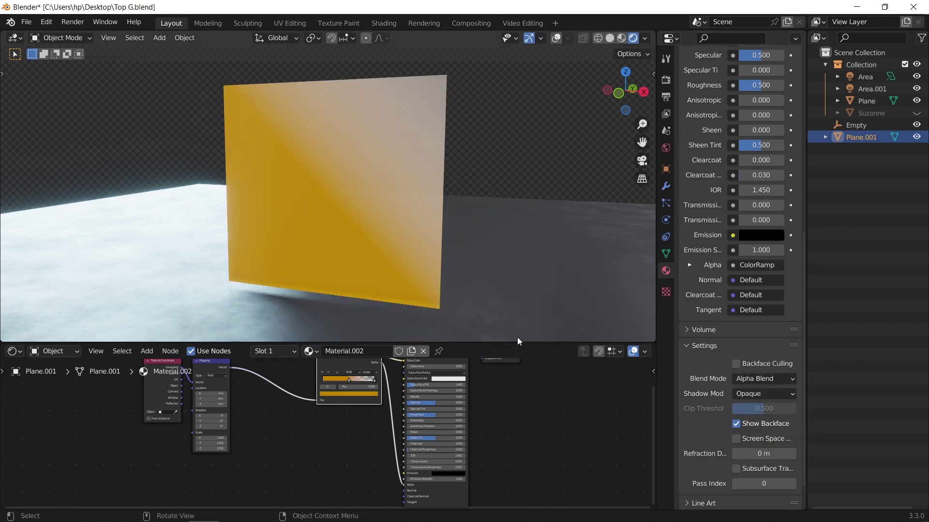
{"action": "scroll", "coordinate": [518, 367], "scroll_direction": "up", "scroll_amount": 3}
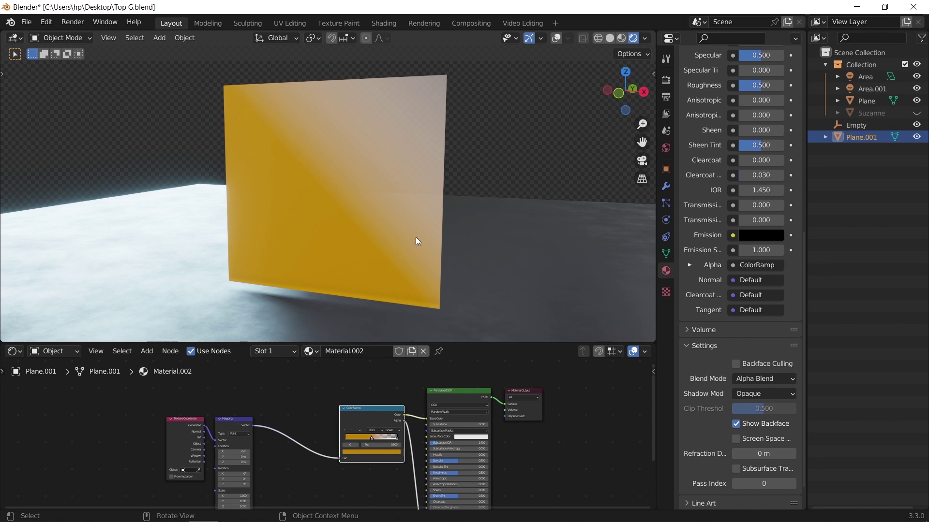
{"action": "scroll", "coordinate": [442, 402], "scroll_direction": "up", "scroll_amount": 6}
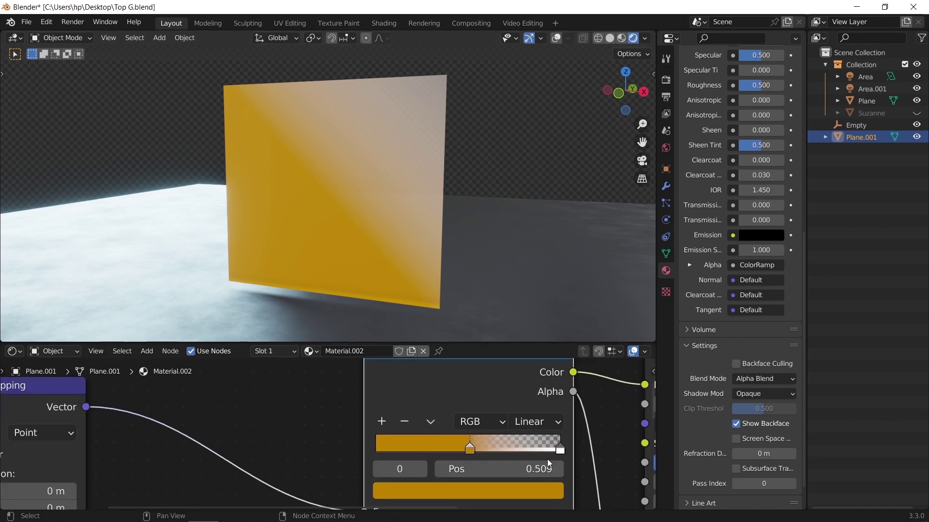
- Copy the orange stop's hex BF8301 and apply it to the transparent end stop
{"action": "scroll", "coordinate": [493, 479], "scroll_direction": "down", "scroll_amount": 1}
{"action": "left_click", "coordinate": [488, 493]}
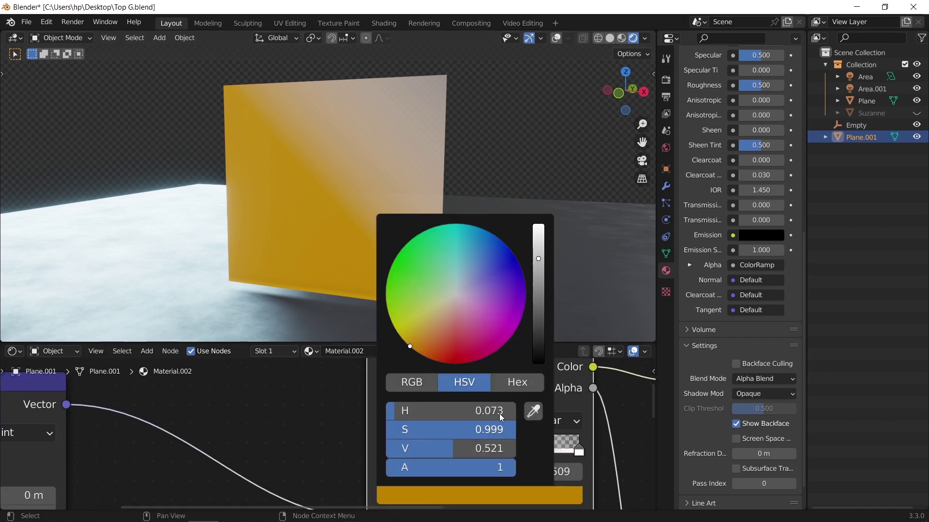
{"action": "left_click", "coordinate": [497, 387]}
{"action": "left_click", "coordinate": [471, 409]}
{"action": "key", "text": "ctrl+c"}
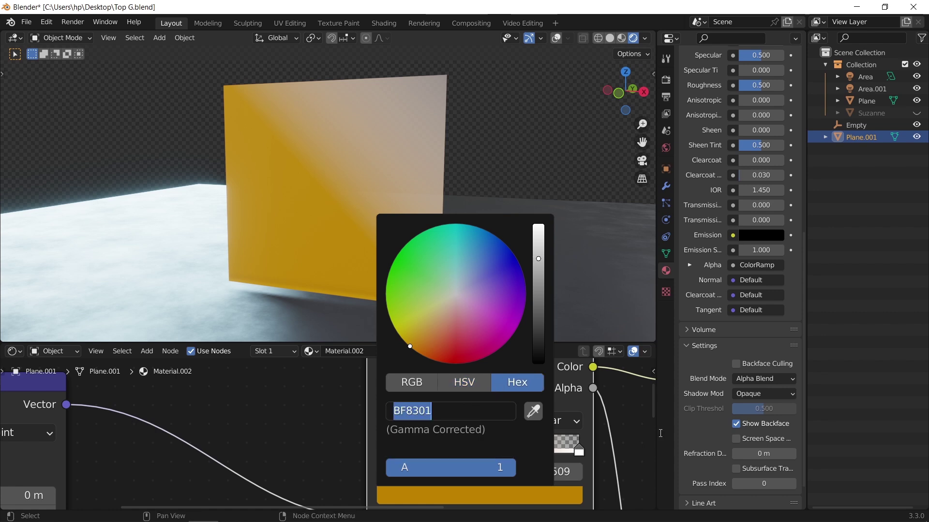
{"action": "key", "text": "Escape"}
{"action": "left_click", "coordinate": [579, 450]}
{"action": "left_click", "coordinate": [484, 494]}
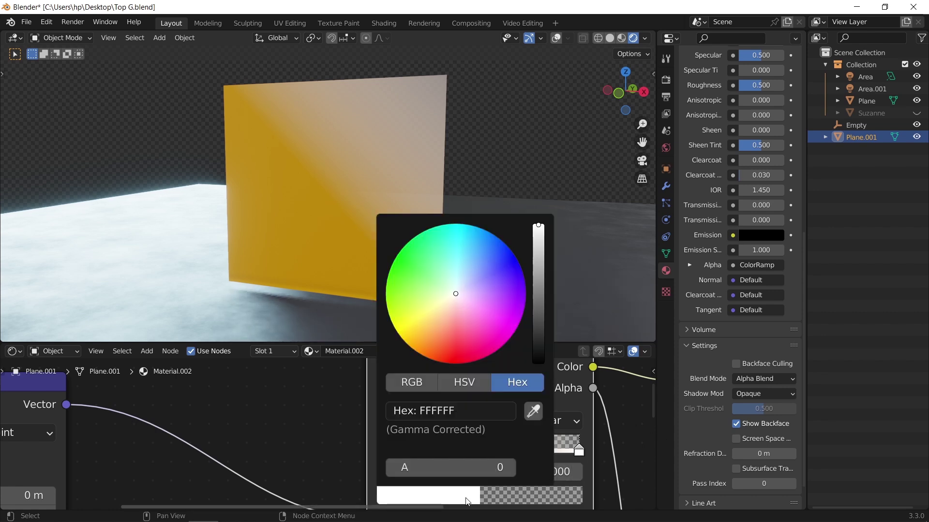
{"action": "left_click", "coordinate": [465, 410]}
{"action": "key", "text": "ctrl+v"}
{"action": "key", "text": "Return"}
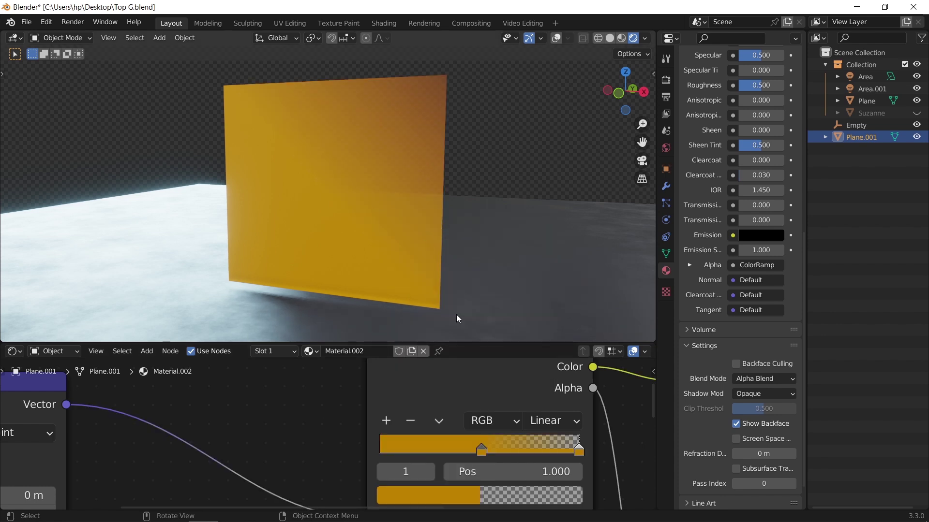
- Move the ramp stops to about 0.415 and 0.575 and switch interpolation to B-Spline
{"action": "left_click_drag", "start_coordinate": [481, 451], "coordinate": [463, 450]}
{"action": "left_click", "coordinate": [554, 420]}
{"action": "left_click", "coordinate": [570, 337]}
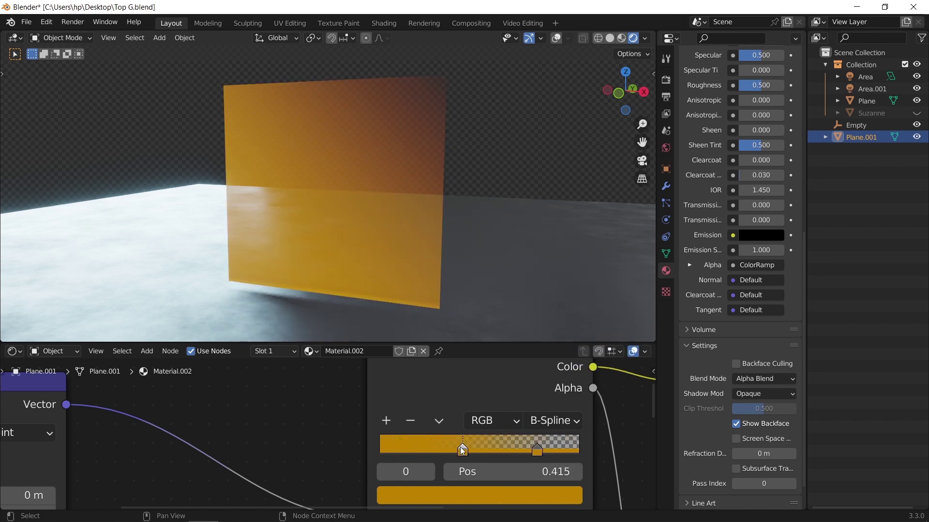
{"action": "left_click_drag", "start_coordinate": [530, 449], "coordinate": [490, 458]}
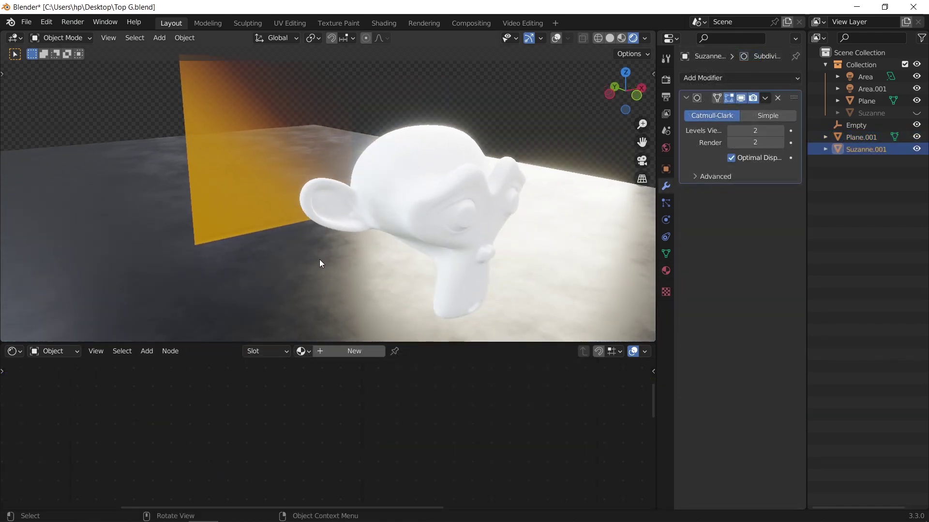
- Drag the plane's Material.002 onto Suzanne.001 and orbit to inspect the translucent gold monkey
{"action": "left_click", "coordinate": [289, 187]}
{"action": "left_click", "coordinate": [666, 271]}
{"action": "left_click_drag", "start_coordinate": [688, 128], "coordinate": [488, 286]}
{"action": "middle_click_drag", "start_coordinate": [488, 286], "coordinate": [432, 250]}
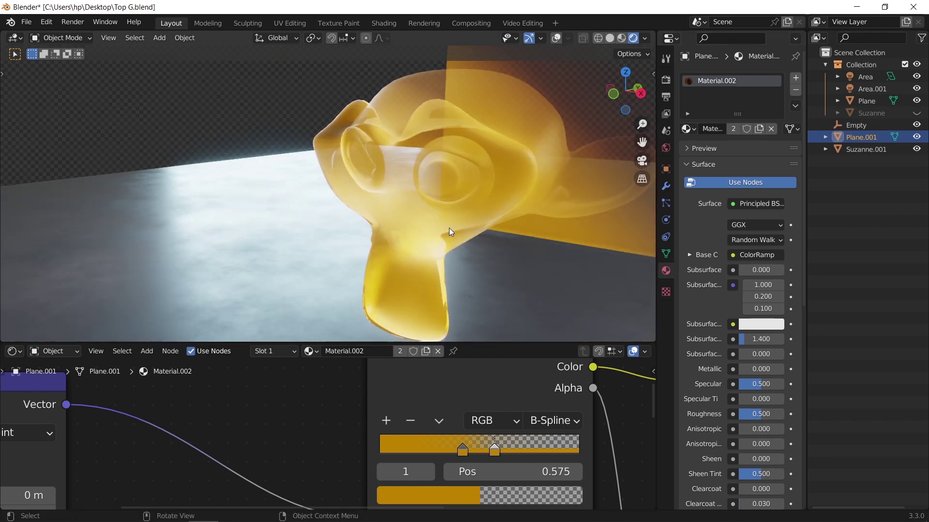
{"action": "middle_click_drag", "start_coordinate": [431, 201], "coordinate": [421, 268]}
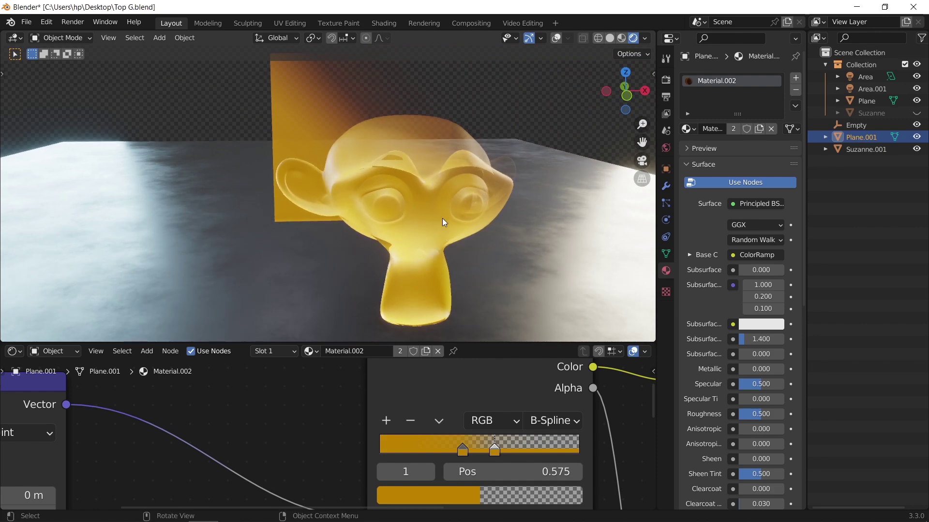
{"action": "middle_click_drag", "start_coordinate": [444, 223], "coordinate": [469, 259]}
{"action": "scroll", "coordinate": [470, 258], "scroll_direction": "up", "scroll_amount": 4}
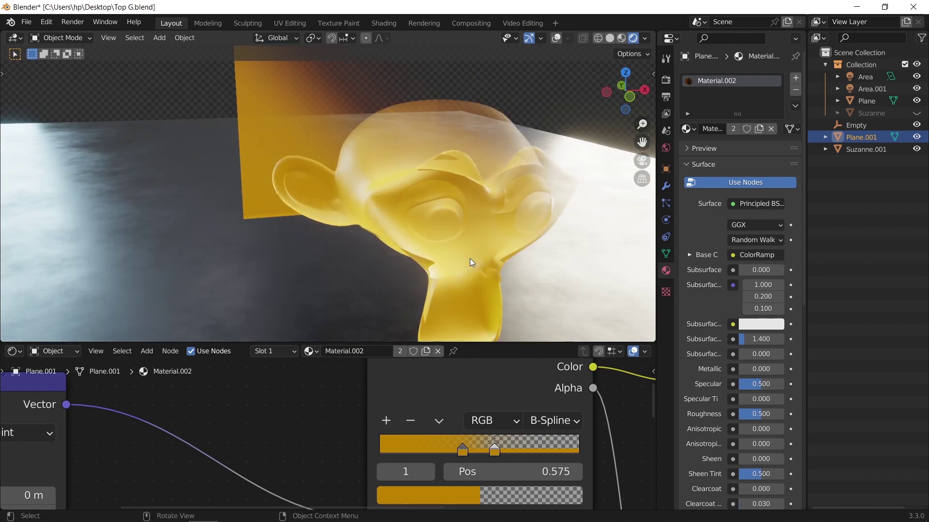
{"action": "scroll", "coordinate": [469, 258], "scroll_direction": "down", "scroll_amount": 4}
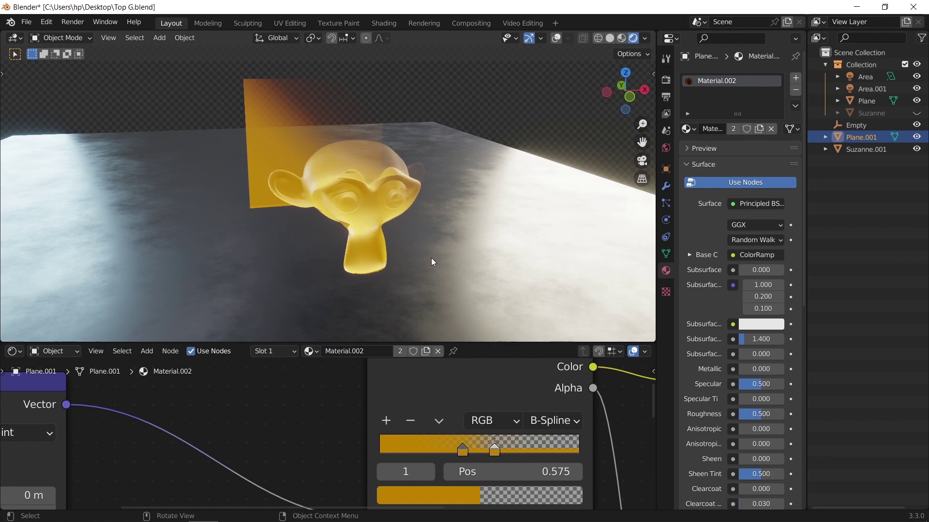